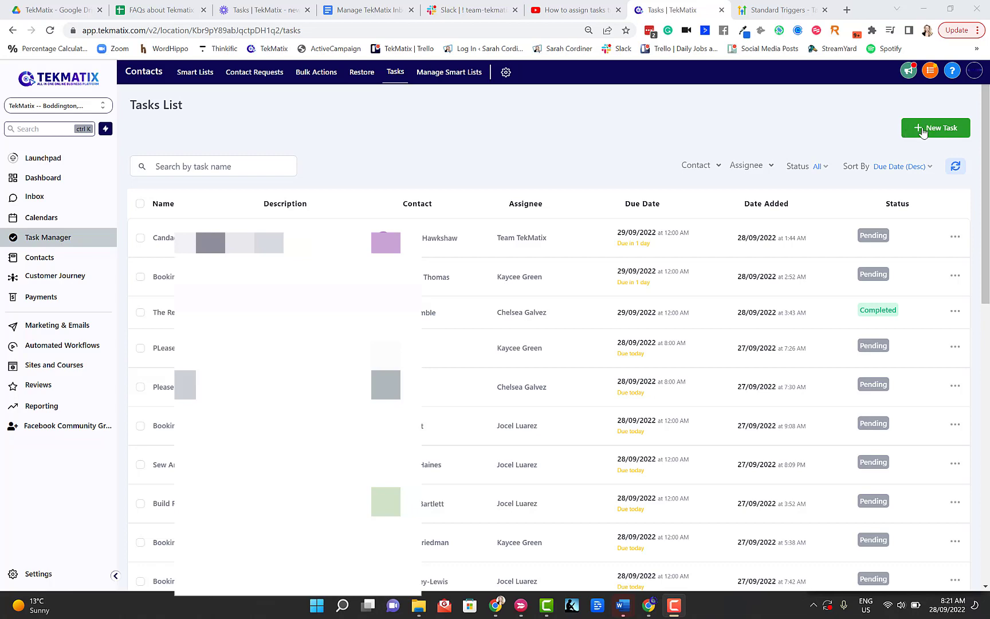
- Create a new task titled 'Call the insurance company' with description 'call xyz insurance to sort out my indemnity'
{"action": "left_click", "coordinate": [918, 127]}
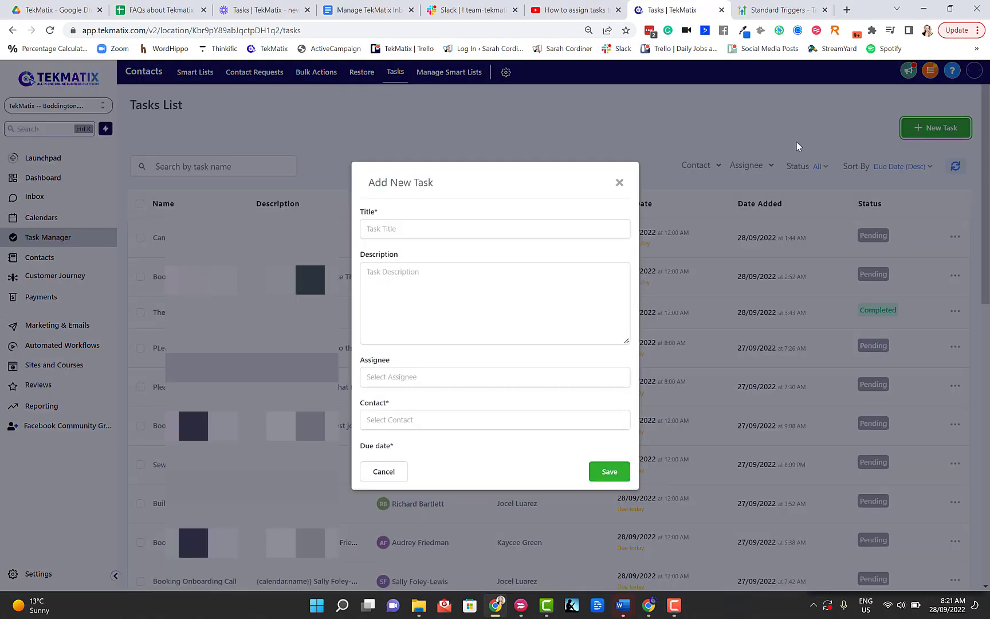
{"action": "left_click", "coordinate": [447, 218]}
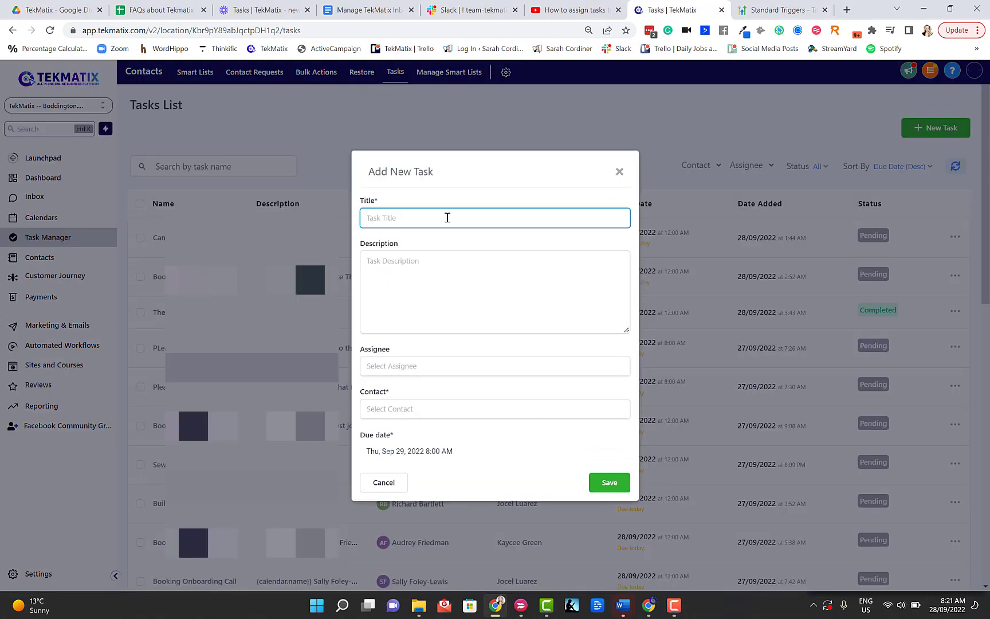
{"action": "type", "text": "Call the insurance company"}
{"action": "left_click", "coordinate": [434, 270]}
{"action": "type", "text": "call "}
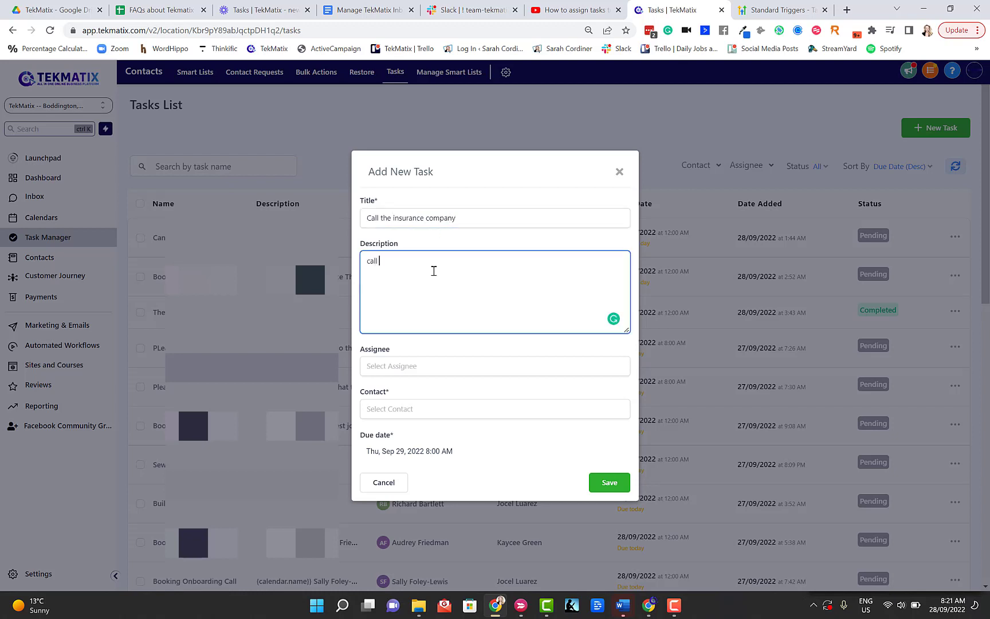
{"action": "type", "text": "xyz insurance to sort out my "}
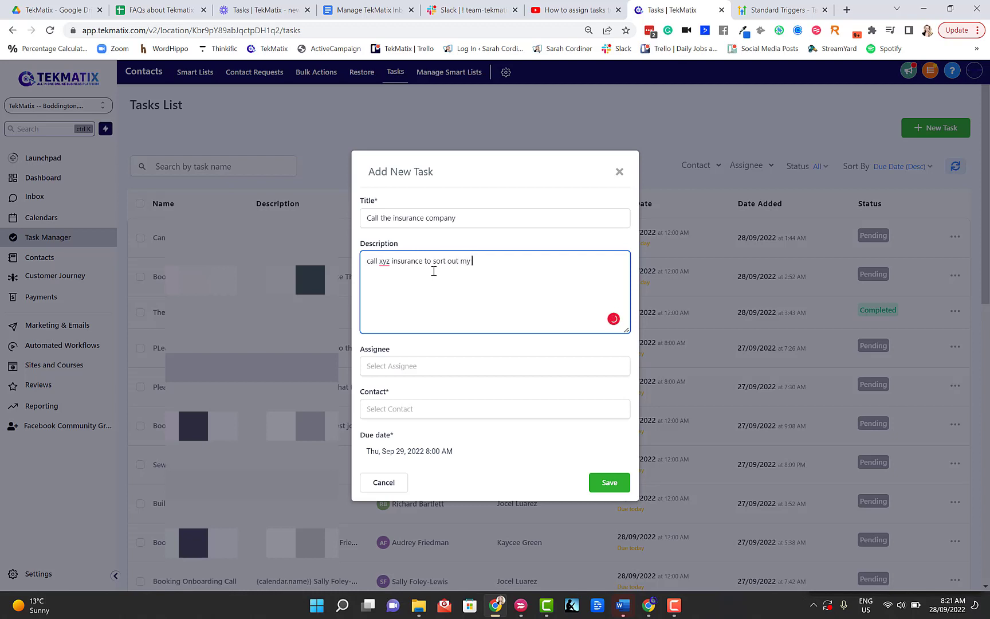
{"action": "type", "text": "indemnity"}
- Assign the task to the matching staff member from the Assignee list
{"action": "left_click", "coordinate": [390, 369]}
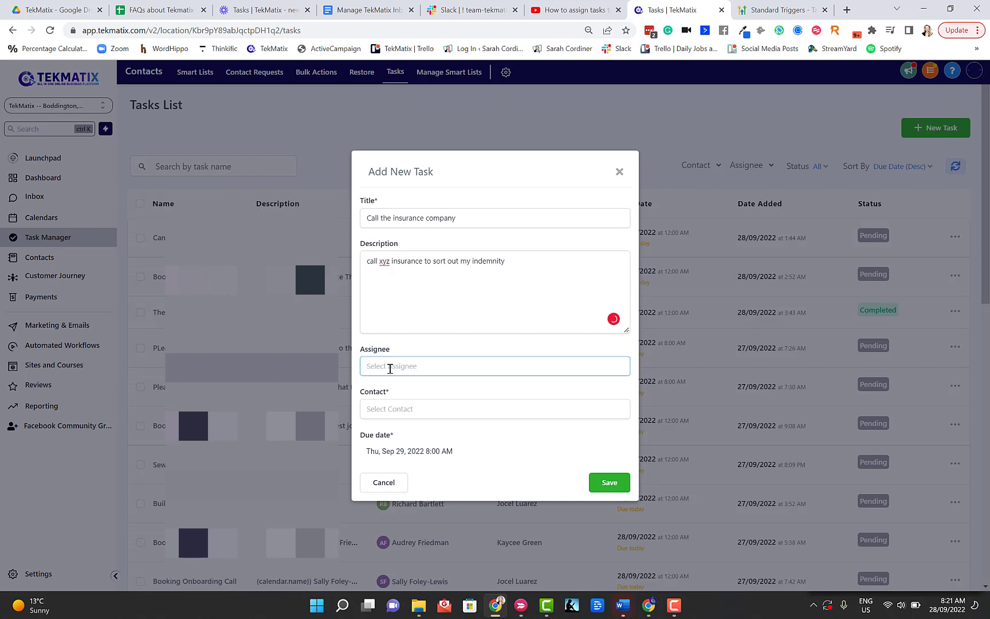
{"action": "type", "text": "sarah"}
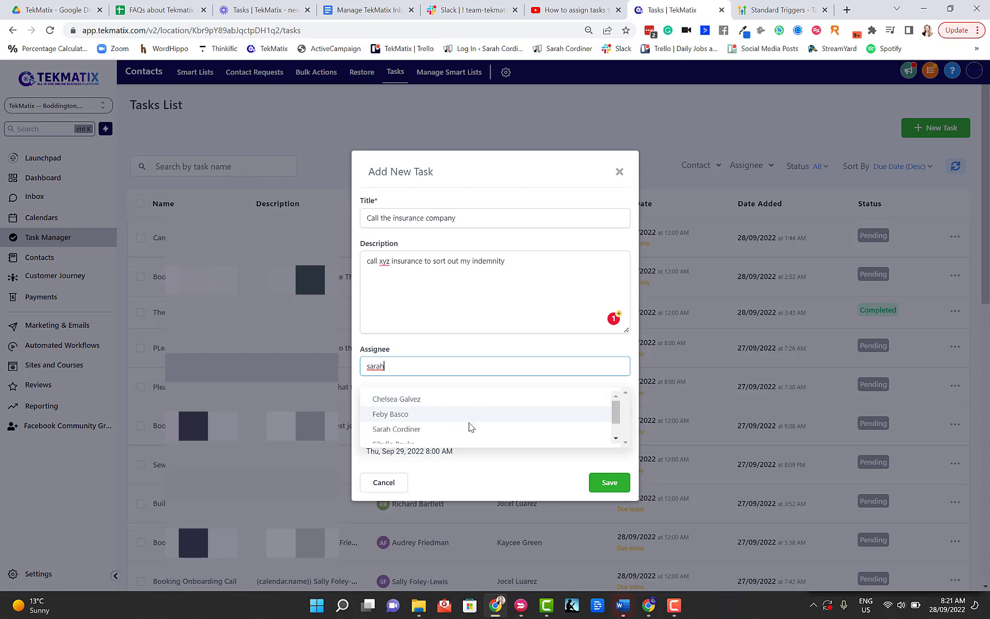
{"action": "scroll", "coordinate": [411, 408], "scroll_direction": "down", "scroll_amount": 2}
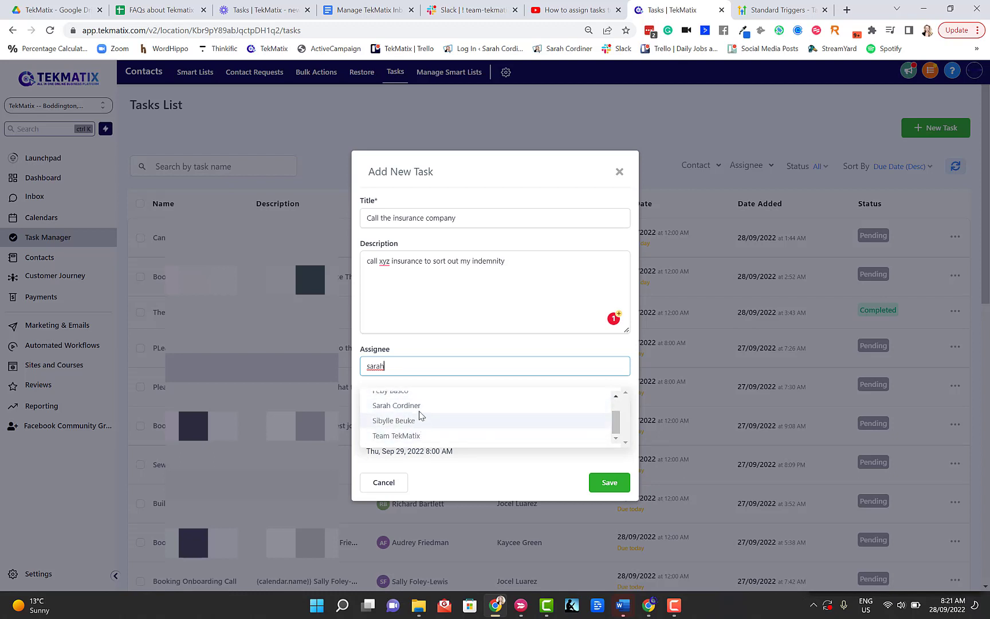
{"action": "left_click", "coordinate": [417, 406]}
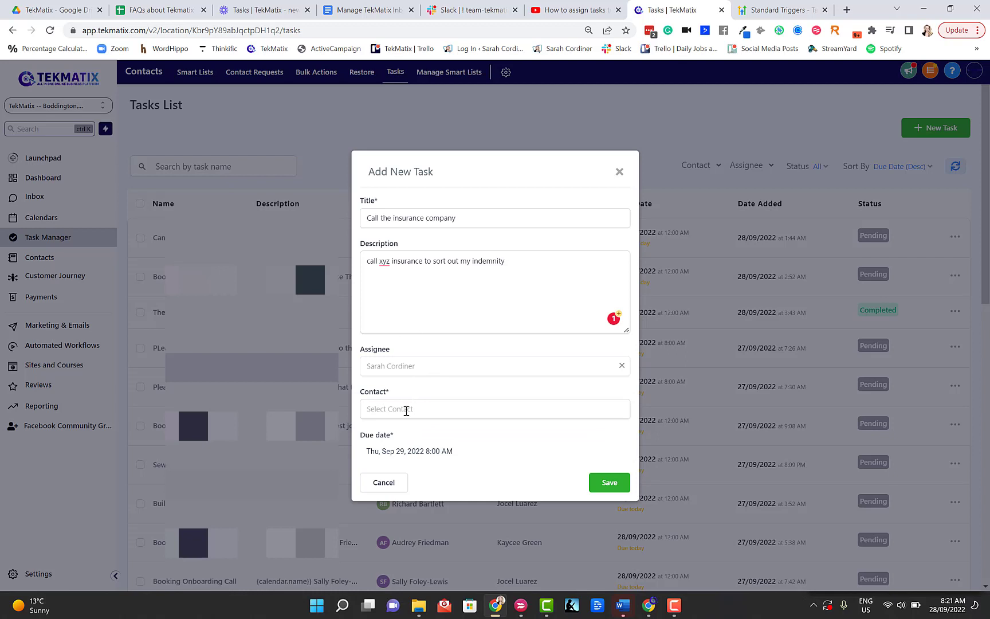
{"action": "left_click_drag", "start_coordinate": [393, 400], "coordinate": [357, 397]}
{"action": "left_click", "coordinate": [409, 395]}
{"action": "left_click", "coordinate": [403, 412]}
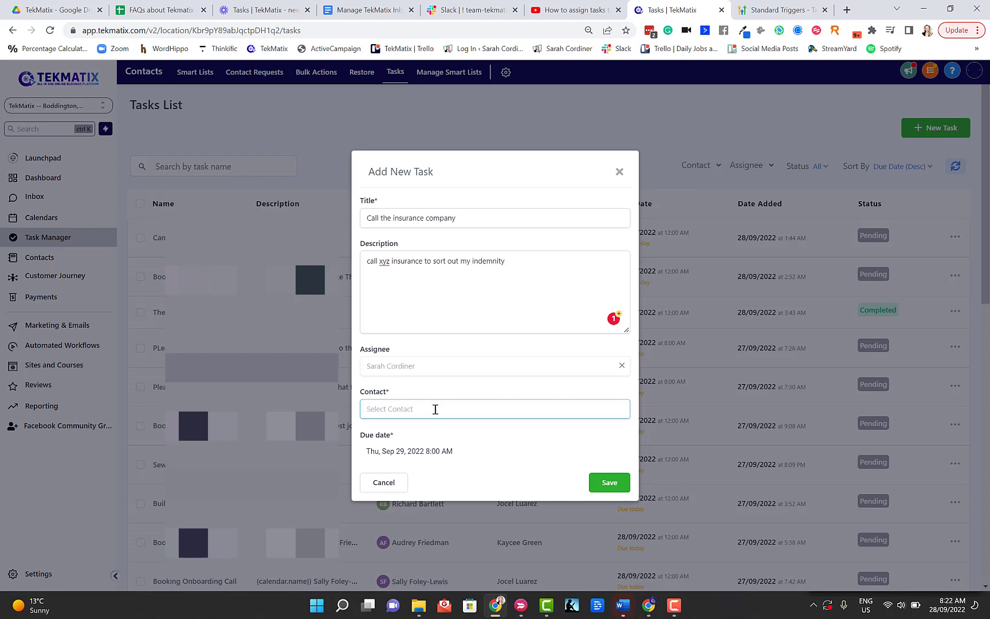
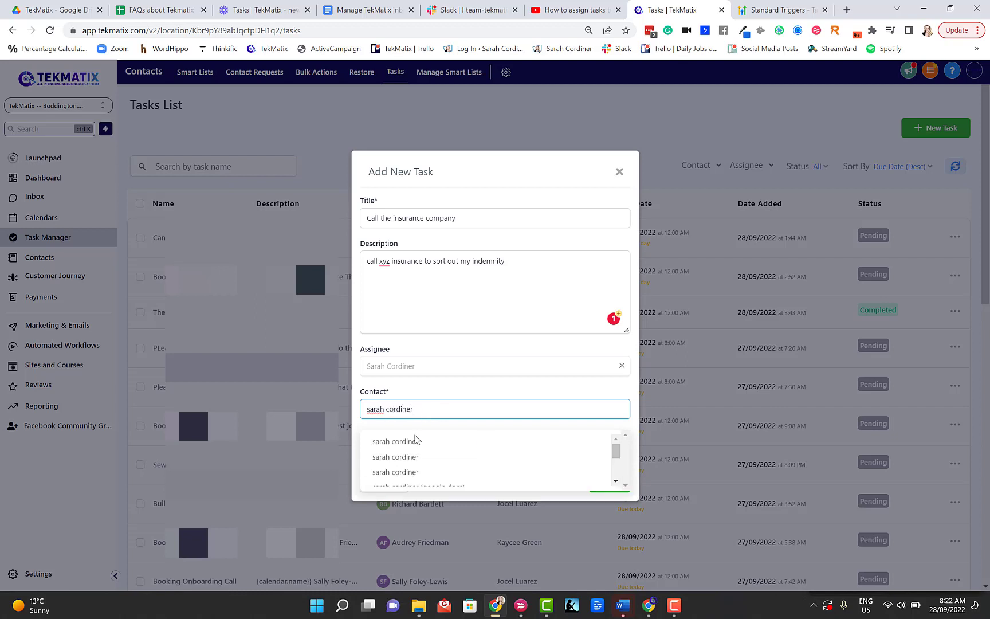
- Link the matching contact, set the due date to Oct 10, 2022 8:00 AM, and save the task
{"action": "left_click", "coordinate": [410, 441]}
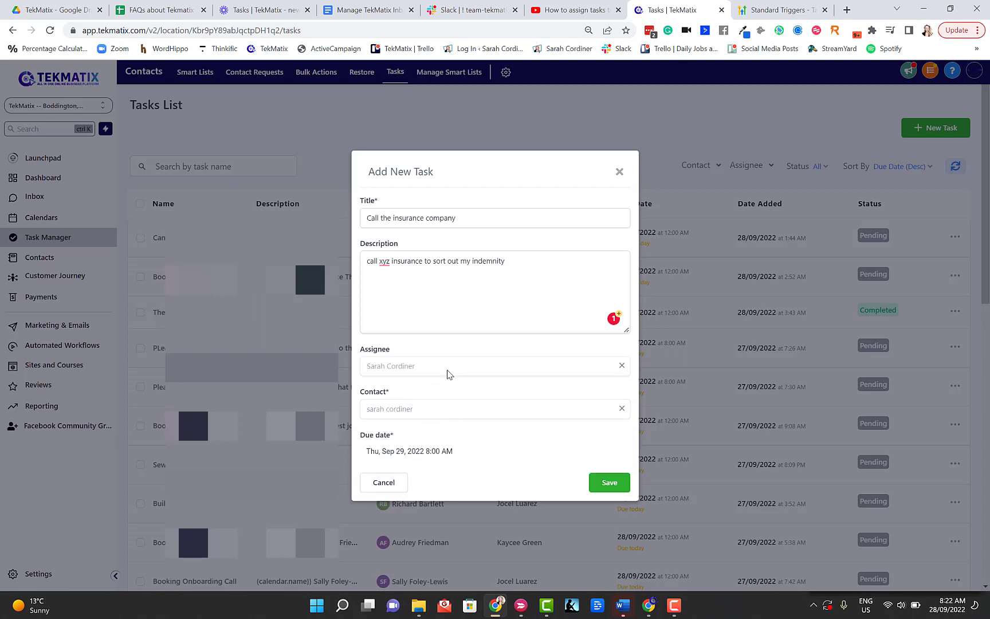
{"action": "left_click", "coordinate": [422, 451]}
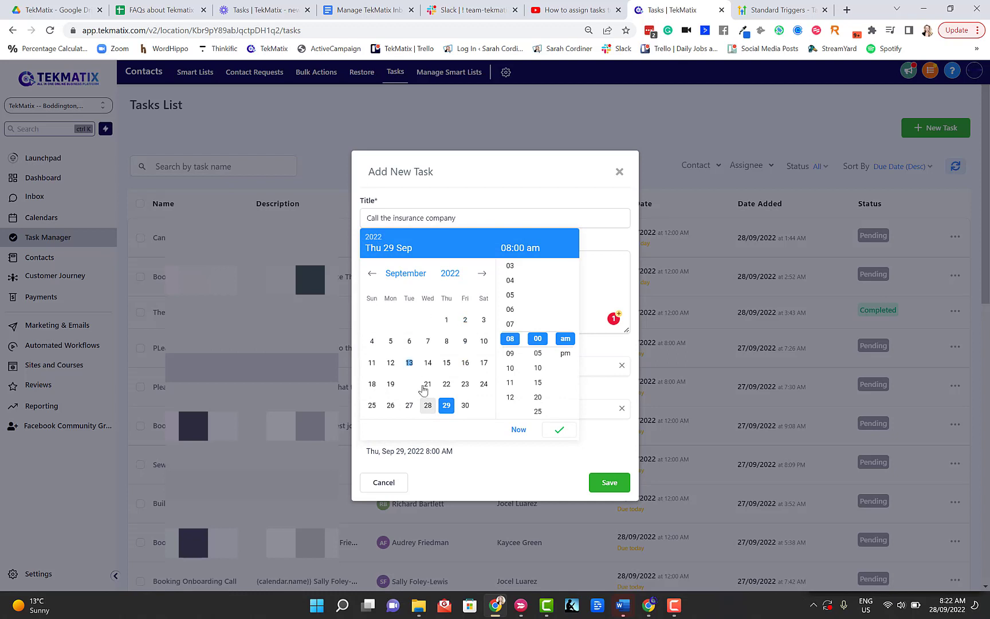
{"action": "left_click", "coordinate": [483, 277]}
{"action": "left_click", "coordinate": [390, 342]}
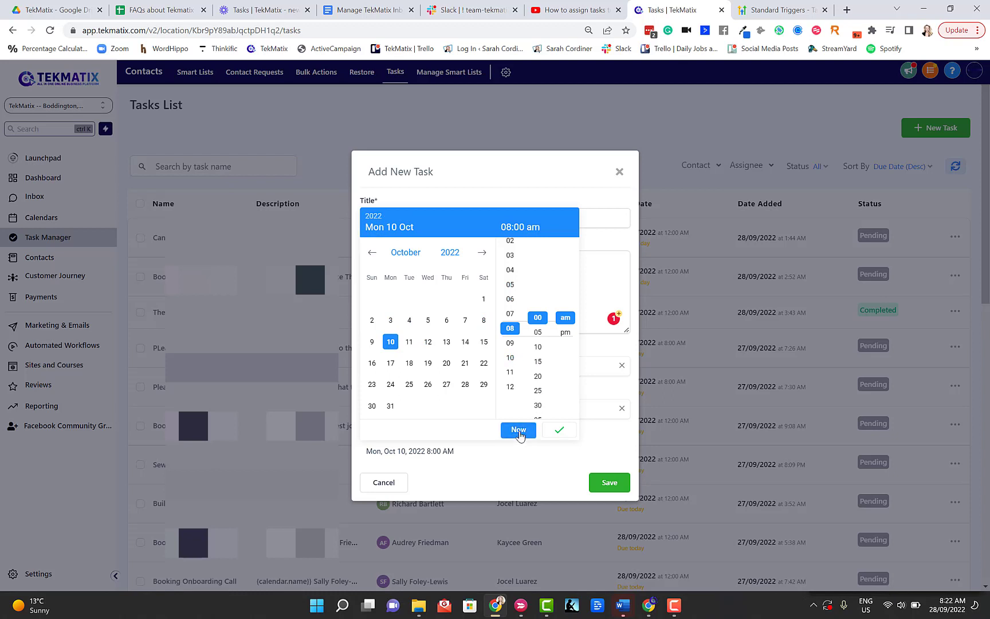
{"action": "left_click", "coordinate": [559, 430]}
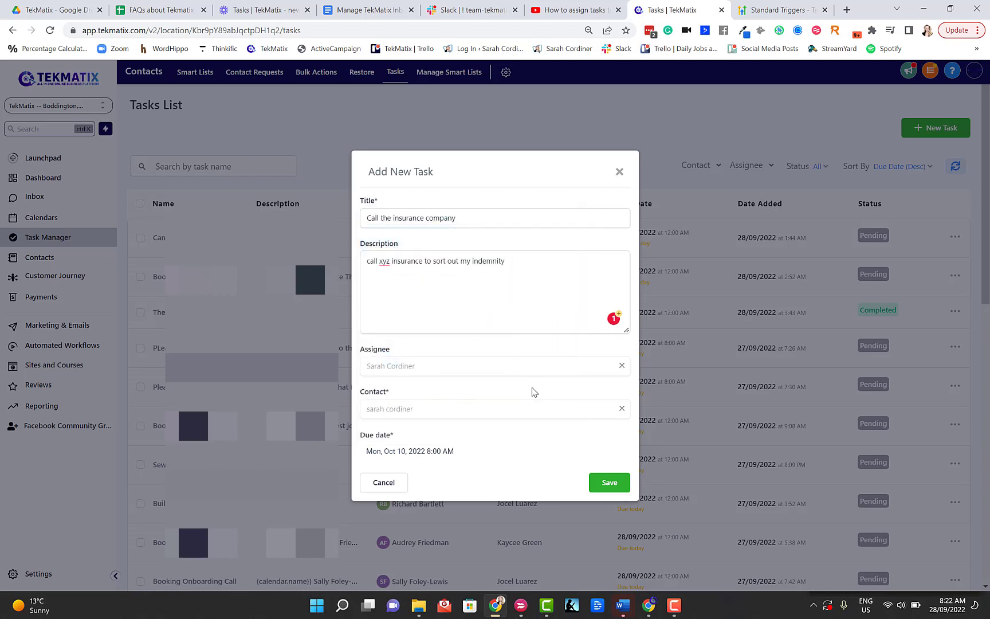
{"action": "left_click", "coordinate": [606, 483]}
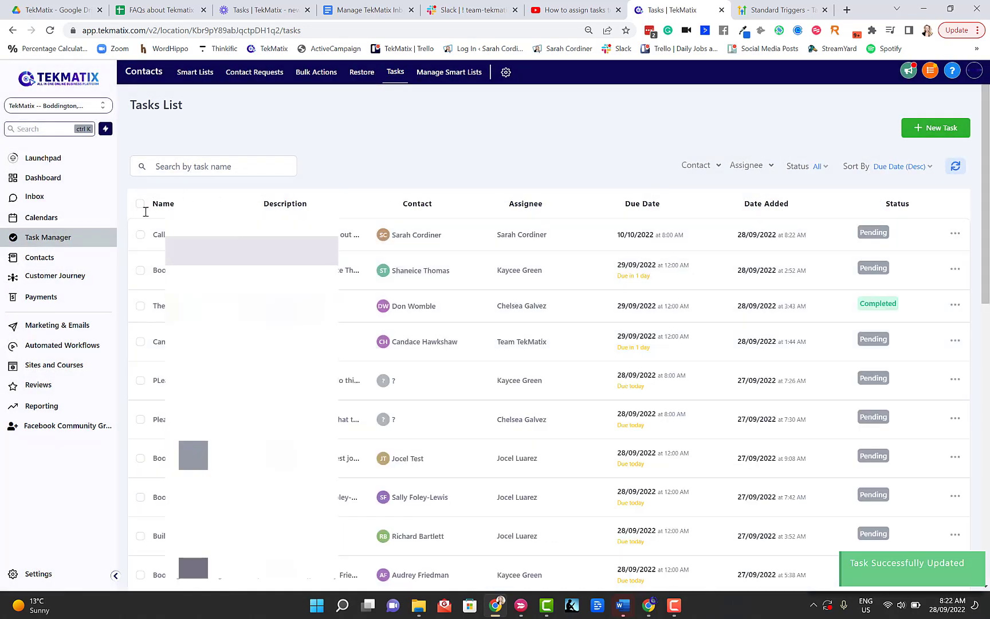
- On the dashboard, filter the Tasks panel to show only the assigned staff member's tasks
{"action": "left_click", "coordinate": [50, 180]}
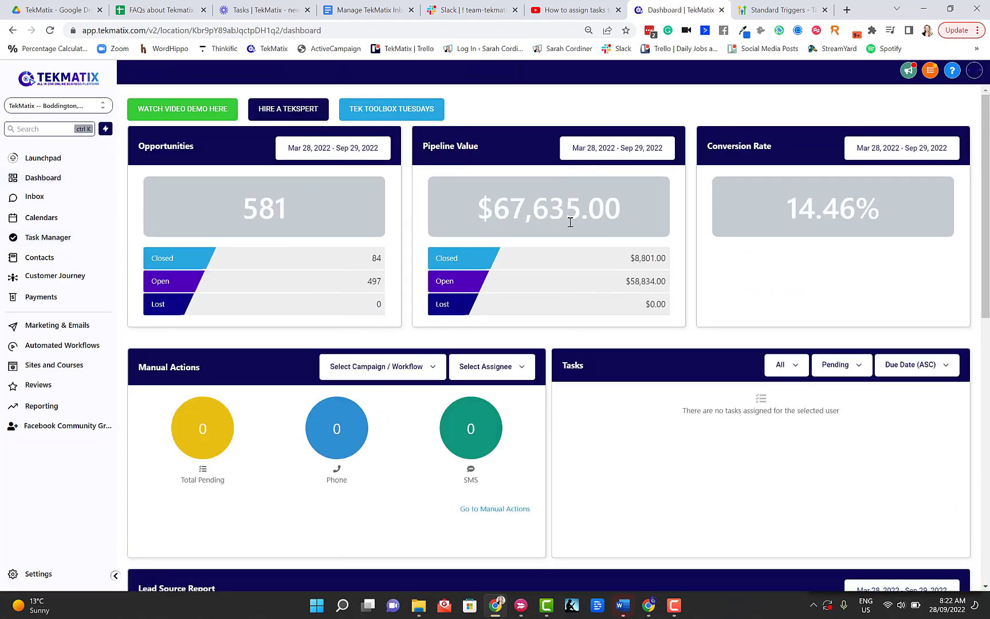
{"action": "scroll", "coordinate": [562, 294], "scroll_direction": "down", "scroll_amount": 1}
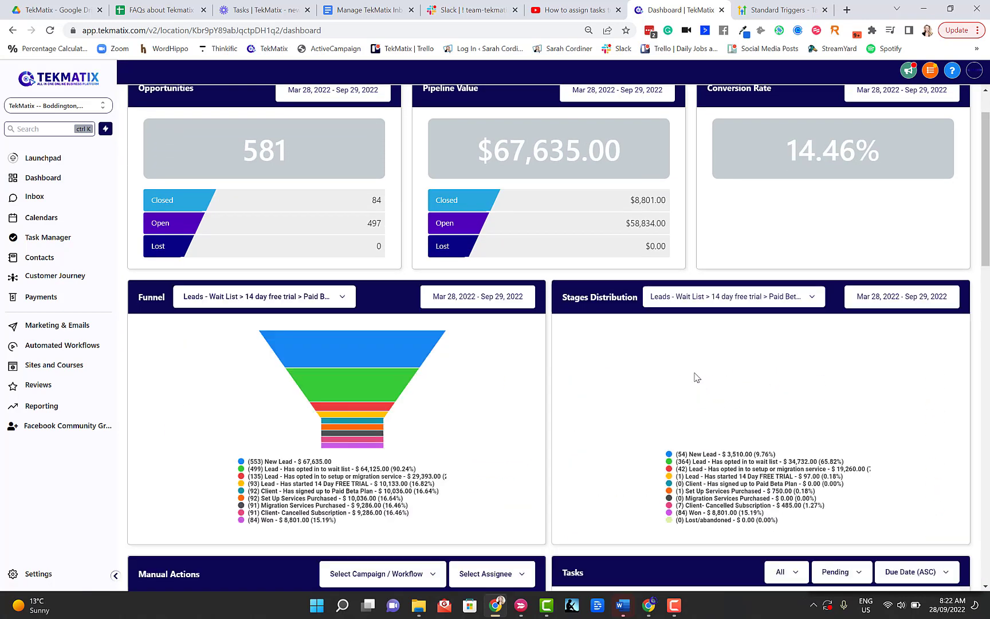
{"action": "scroll", "coordinate": [699, 377], "scroll_direction": "down", "scroll_amount": 5}
{"action": "left_click", "coordinate": [786, 281]}
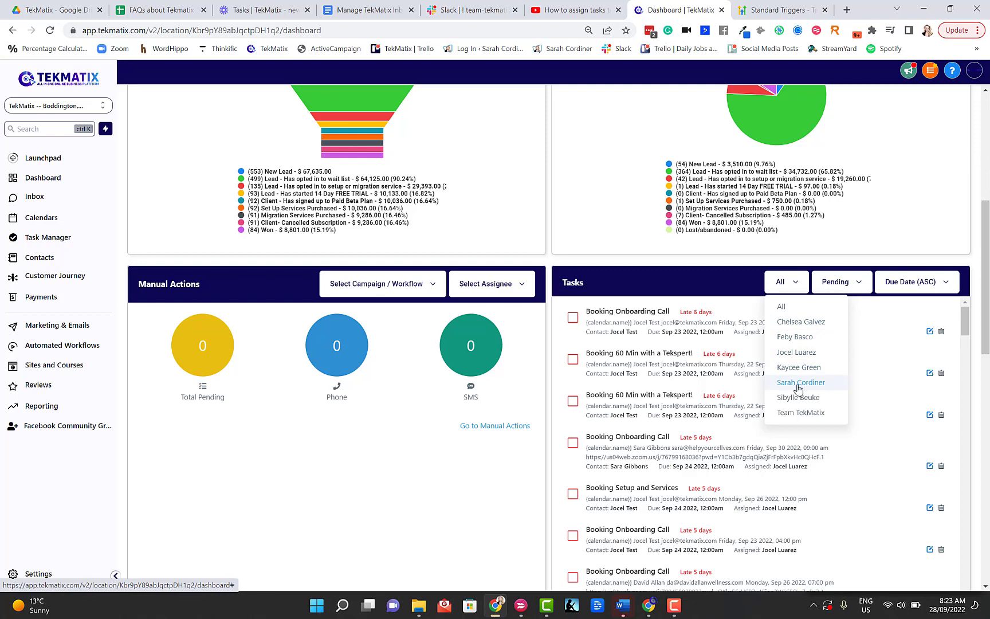
{"action": "left_click", "coordinate": [795, 384]}
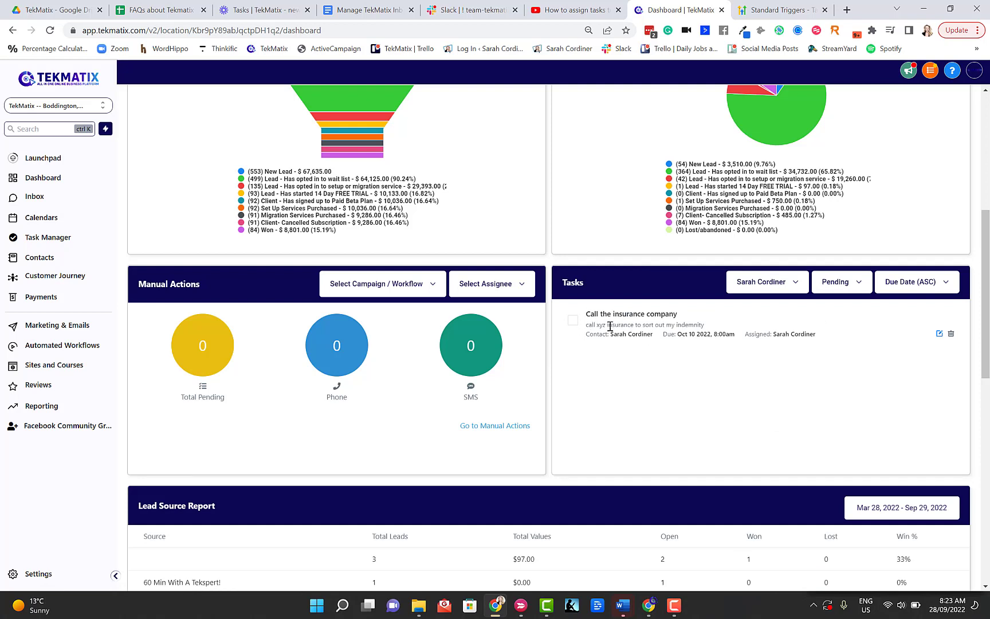
- Review the dashboard task sort options, then go to the Automated Workflows list
{"action": "left_click", "coordinate": [904, 286]}
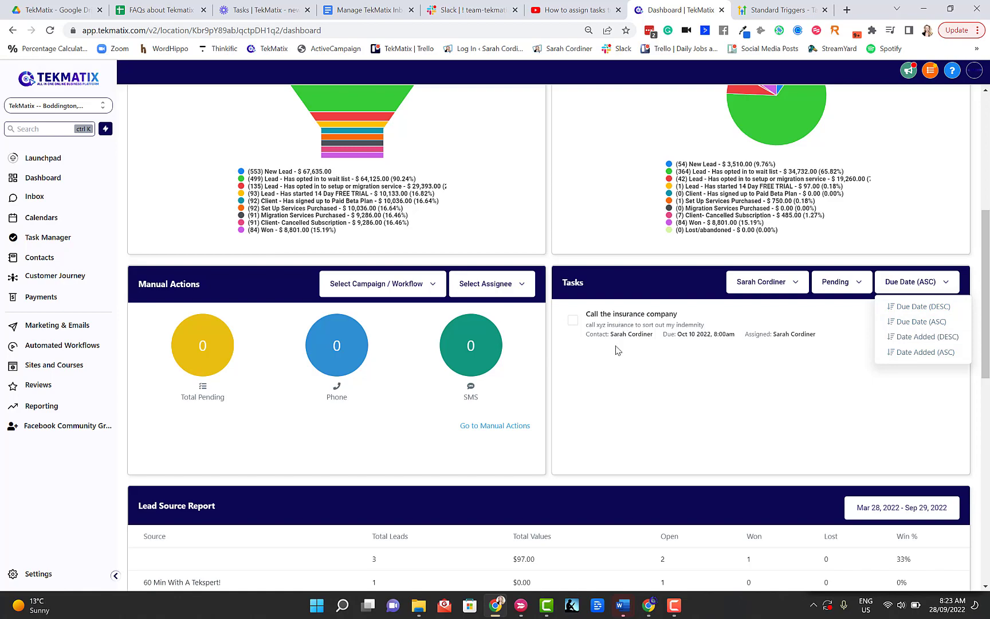
{"action": "scroll", "coordinate": [640, 394], "scroll_direction": "up", "scroll_amount": 5}
{"action": "scroll", "coordinate": [640, 394], "scroll_direction": "up", "scroll_amount": 1}
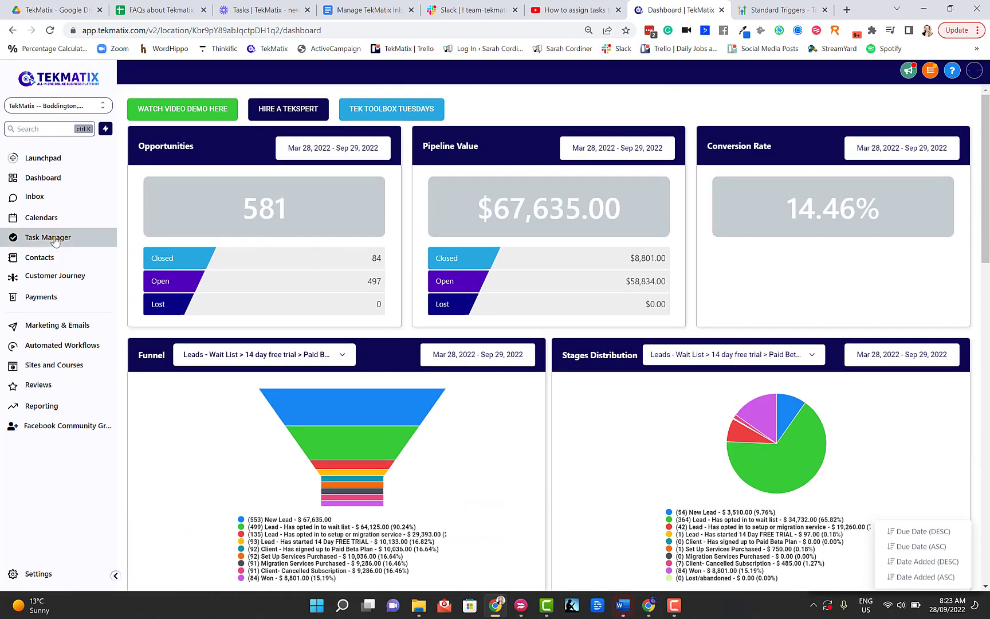
{"action": "scroll", "coordinate": [570, 397], "scroll_direction": "down", "scroll_amount": 4}
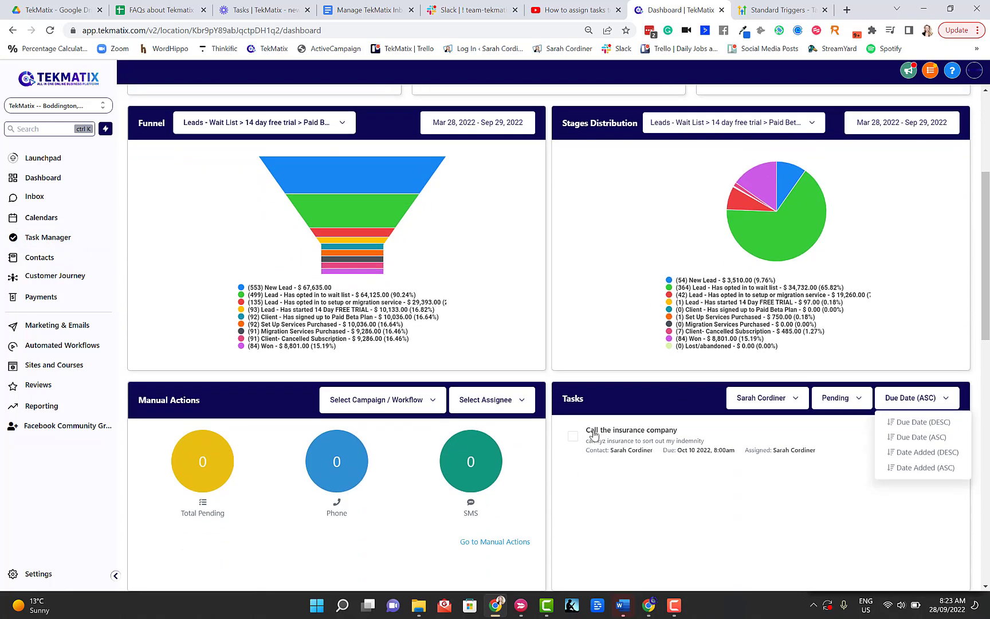
{"action": "left_click", "coordinate": [74, 348]}
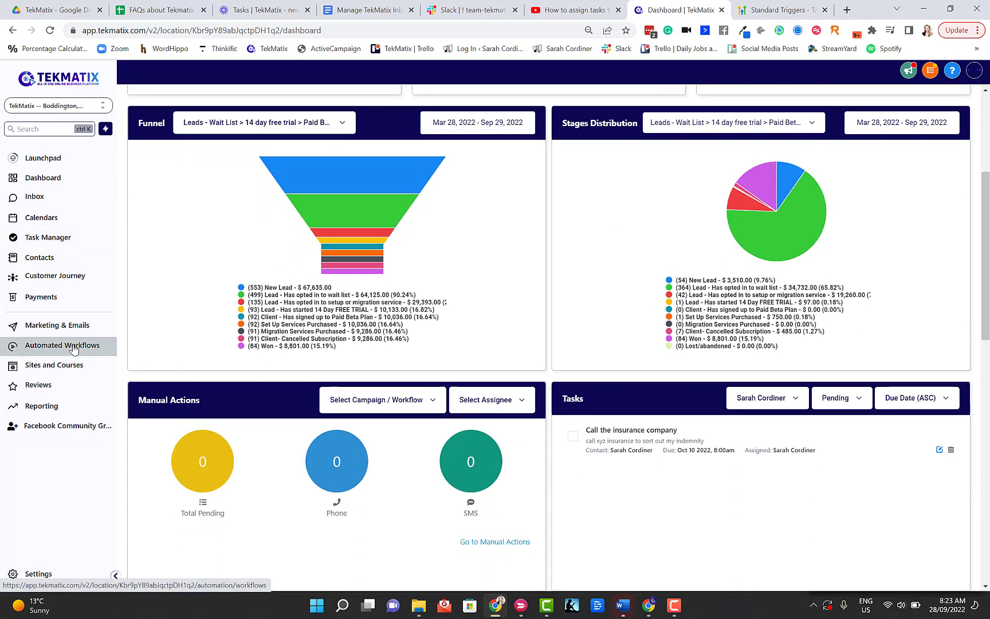
{"action": "left_click", "coordinate": [75, 349]}
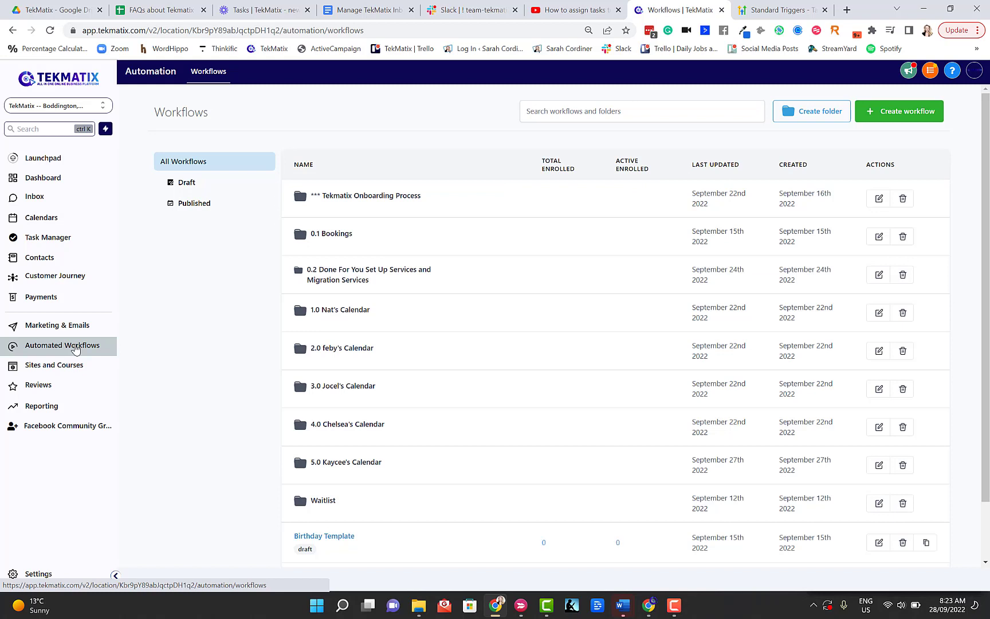
- Create a blank workflow using Start from scratch after dismissing the campaign-required warning
{"action": "left_click", "coordinate": [904, 111]}
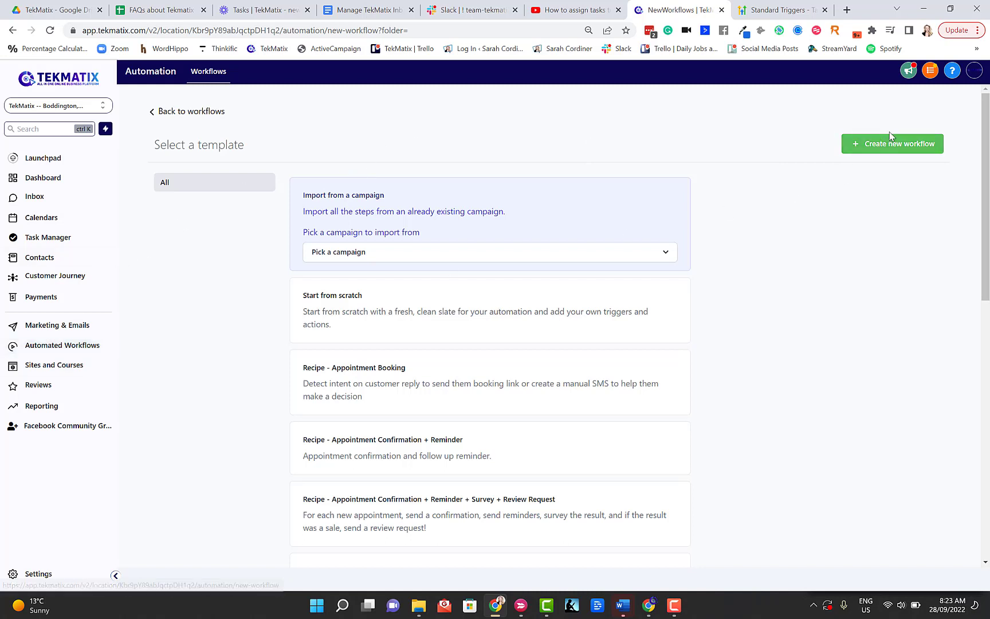
{"action": "left_click", "coordinate": [880, 152]}
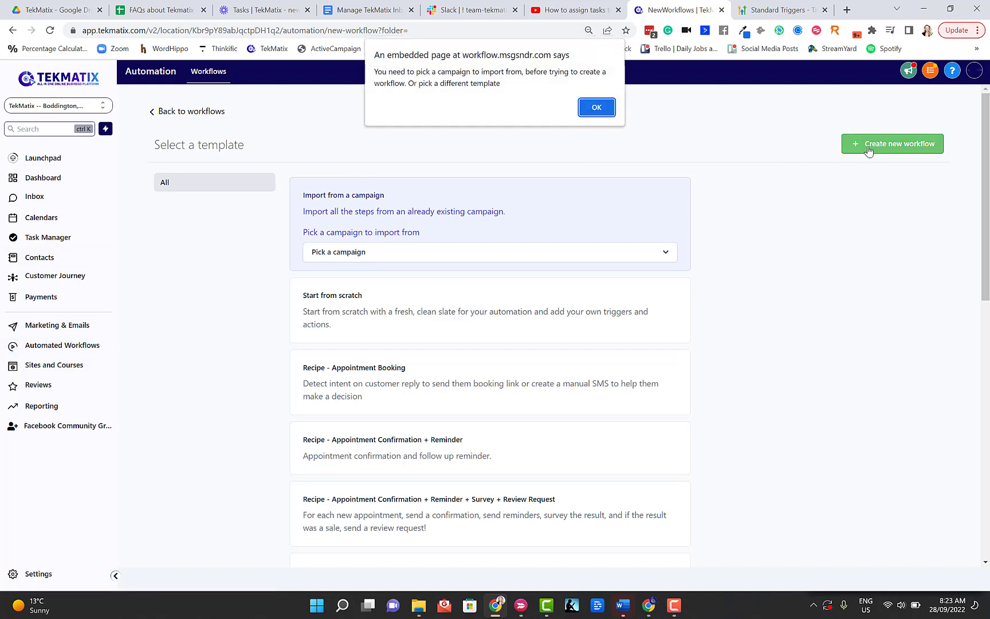
{"action": "left_click", "coordinate": [593, 108]}
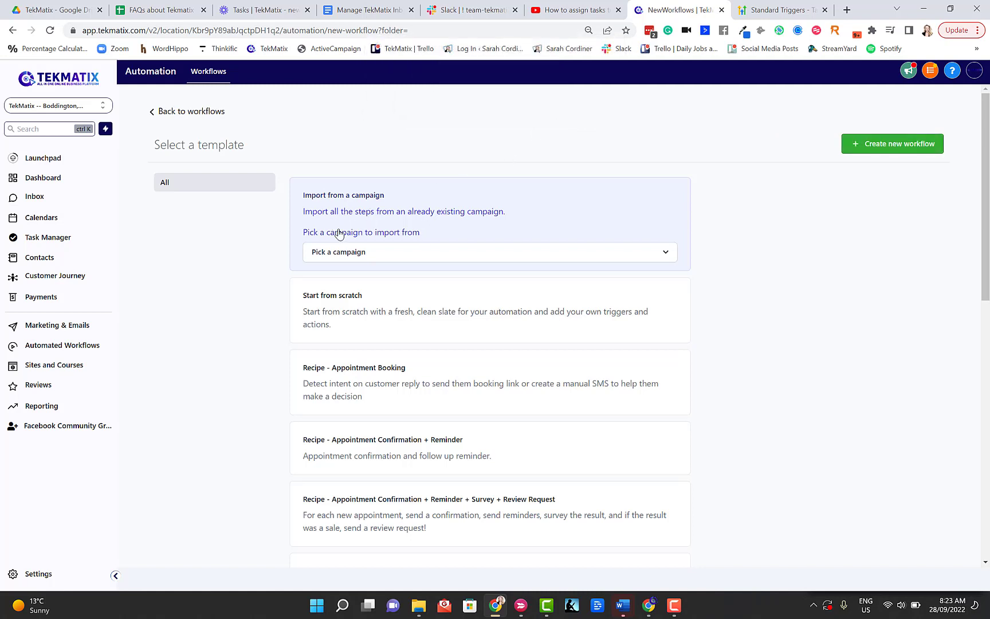
{"action": "left_click", "coordinate": [338, 299]}
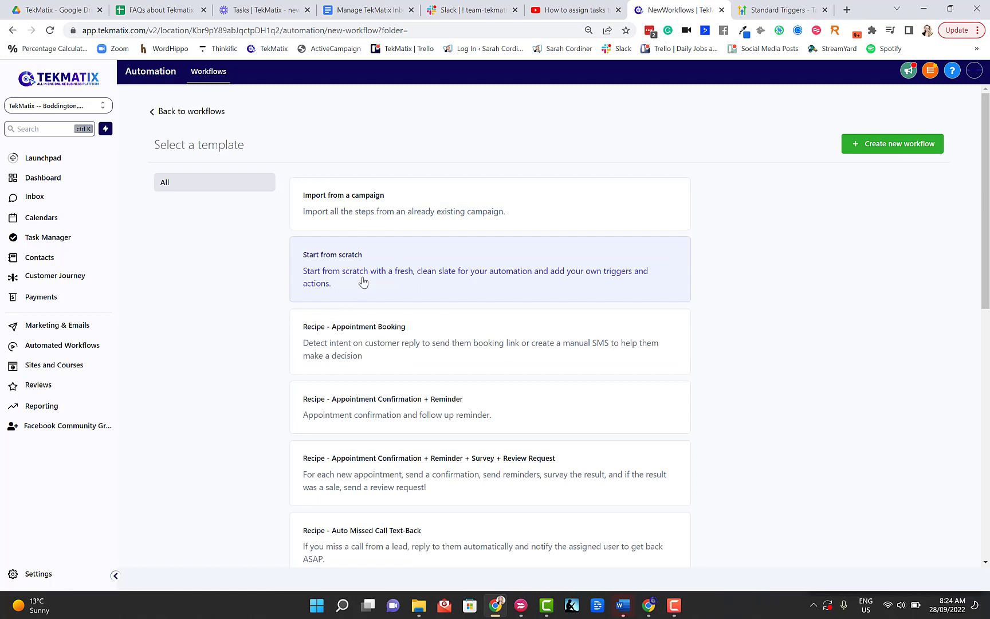
{"action": "left_click", "coordinate": [344, 201]}
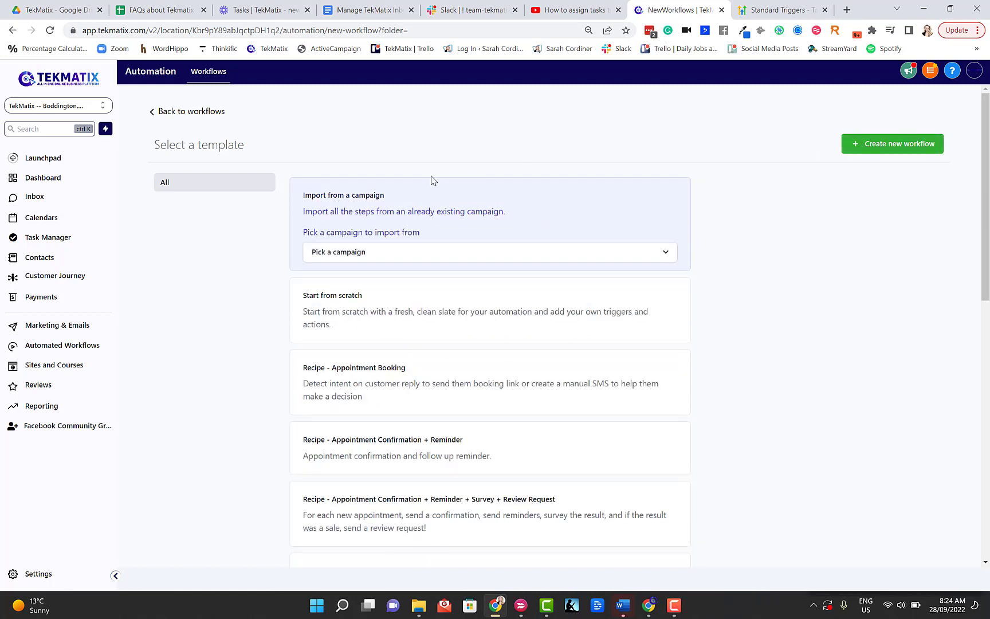
{"action": "left_click", "coordinate": [390, 309]}
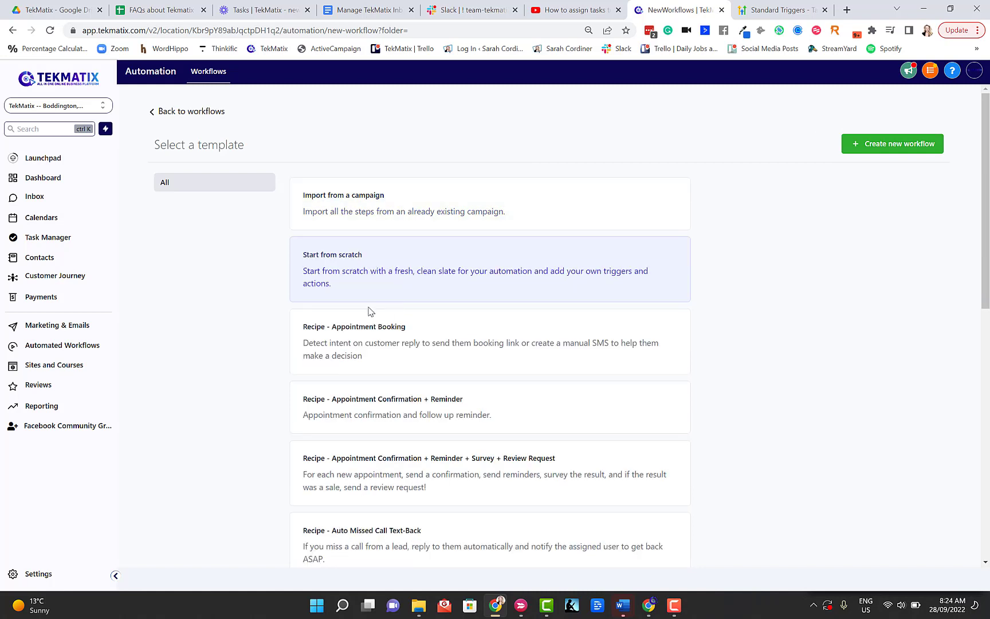
{"action": "left_click", "coordinate": [869, 145]}
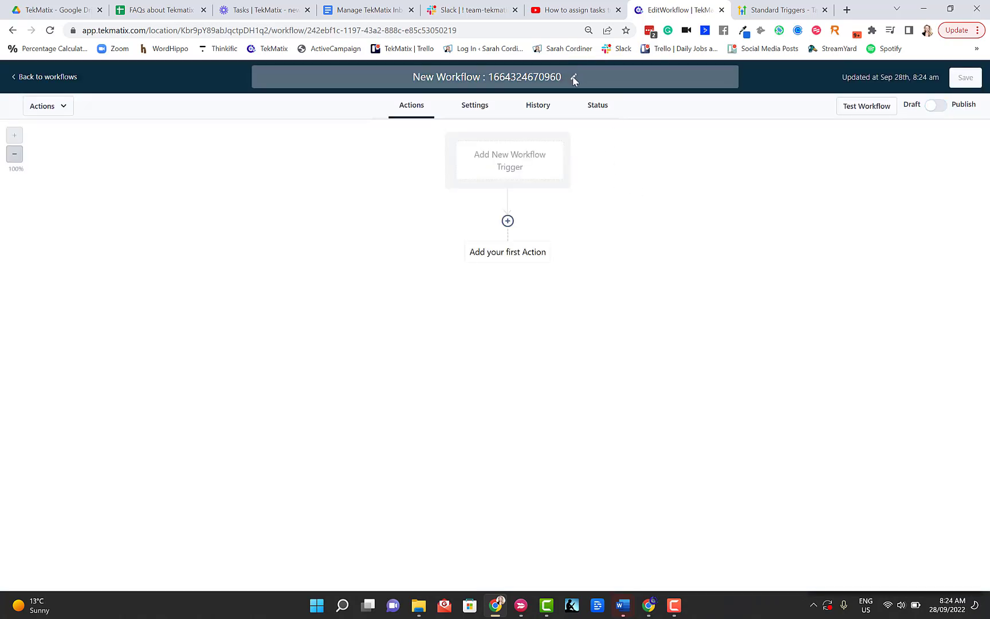
- Replace the generated workflow title with 'Notification of task assigned'
{"action": "left_click", "coordinate": [565, 77]}
{"action": "key", "text": "BackSpace"}
{"action": "key", "text": "BackSpace"}
{"action": "key", "text": "BackSpace"}
{"action": "key", "text": "BackSpace"}
{"action": "key", "text": "BackSpace"}
{"action": "key", "text": "BackSpace"}
{"action": "key", "text": "BackSpace"}
{"action": "key", "text": "BackSpace"}
{"action": "key", "text": "BackSpace"}
{"action": "key", "text": "BackSpace"}
{"action": "key", "text": "BackSpace"}
{"action": "key", "text": "BackSpace"}
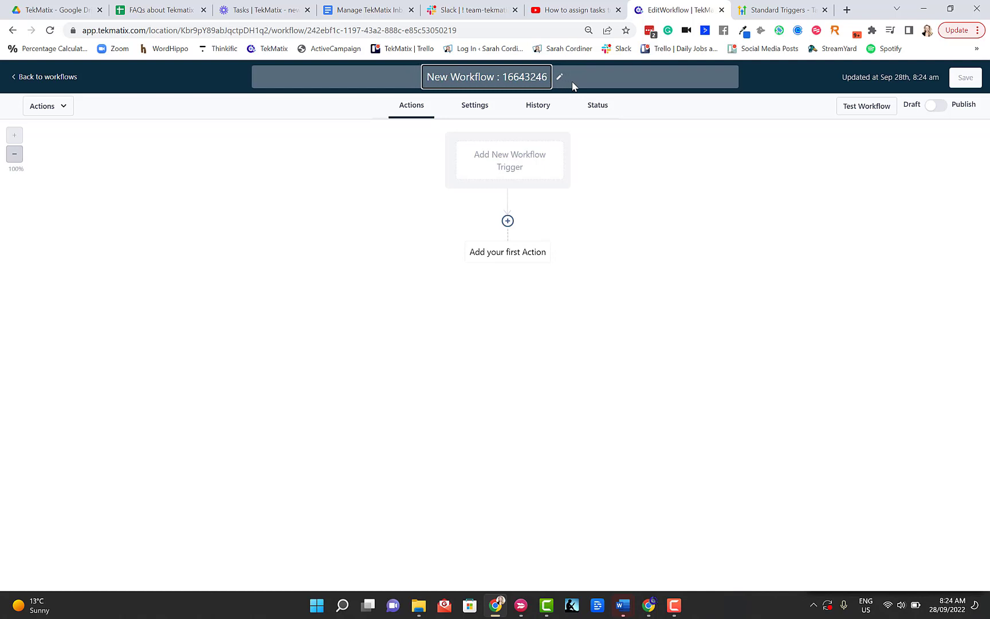
{"action": "key", "text": "BackSpace"}
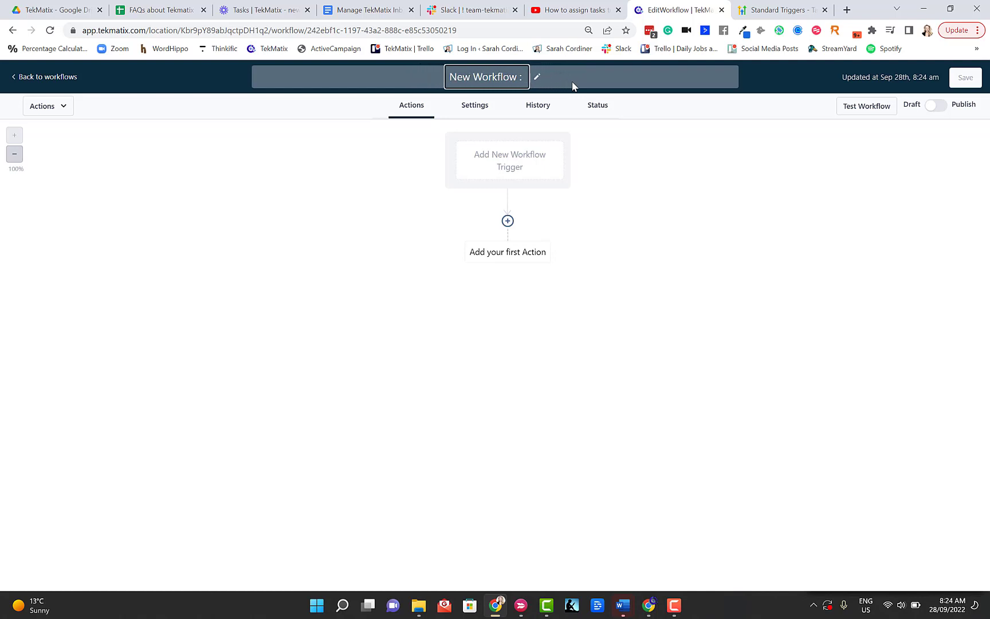
{"action": "type", "text": "Not"}
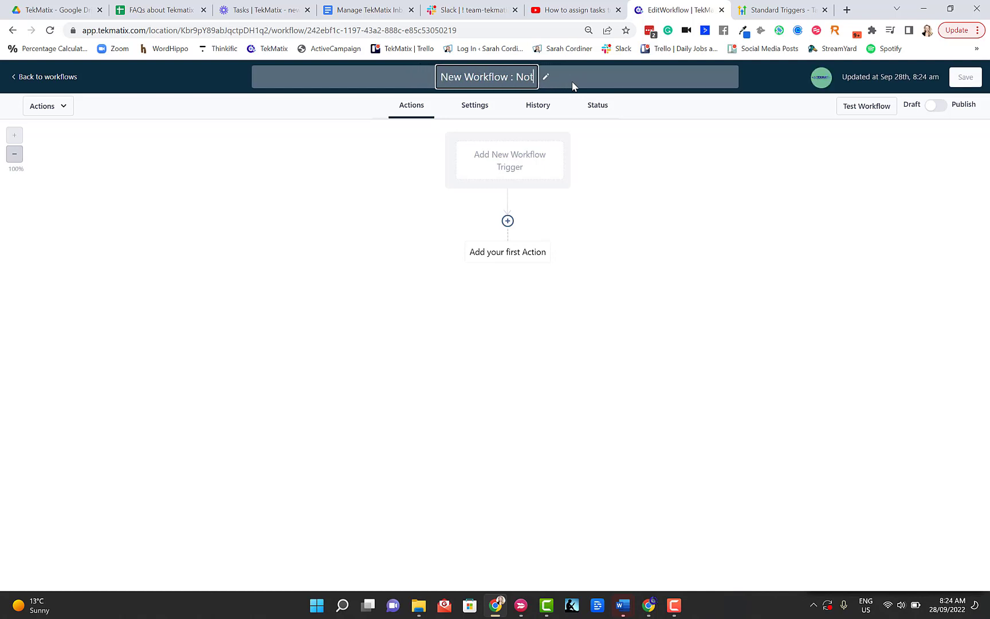
{"action": "type", "text": "ification of task assigned"}
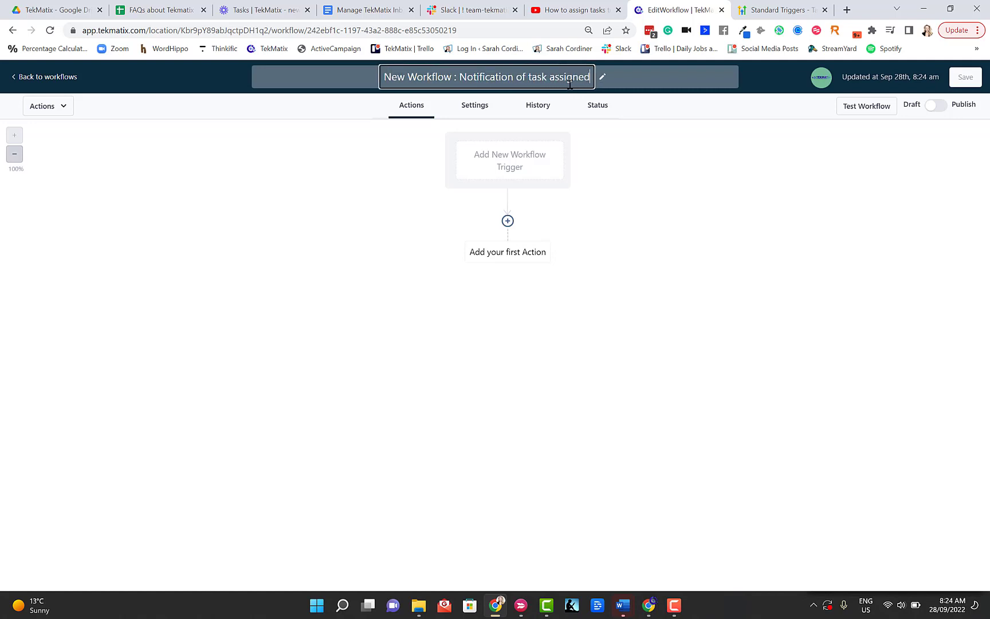
{"action": "left_click", "coordinate": [639, 148]}
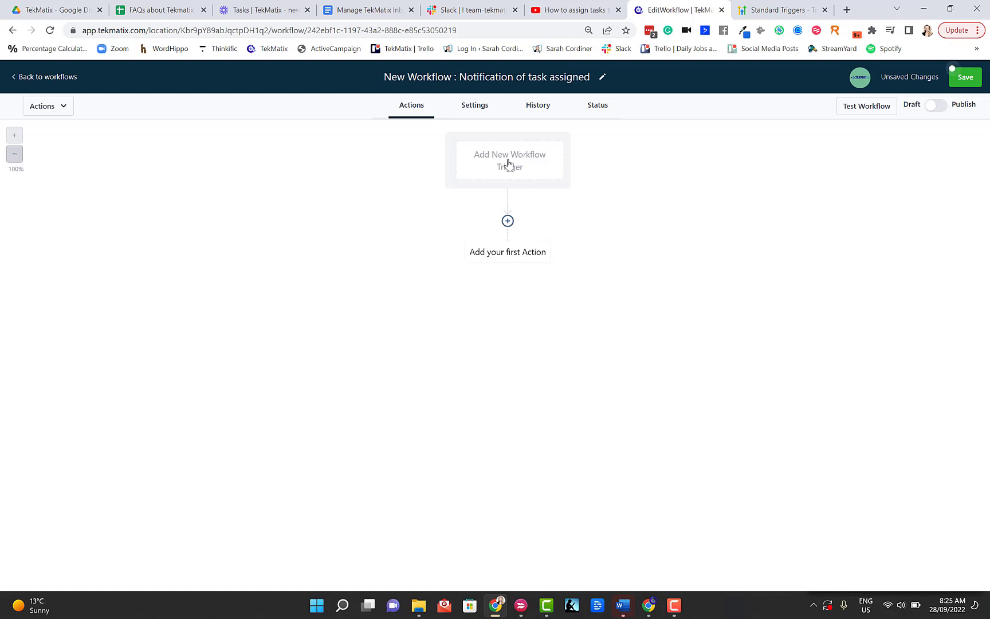
- Add and save a Task Added trigger on the workflow
{"action": "left_click", "coordinate": [508, 164]}
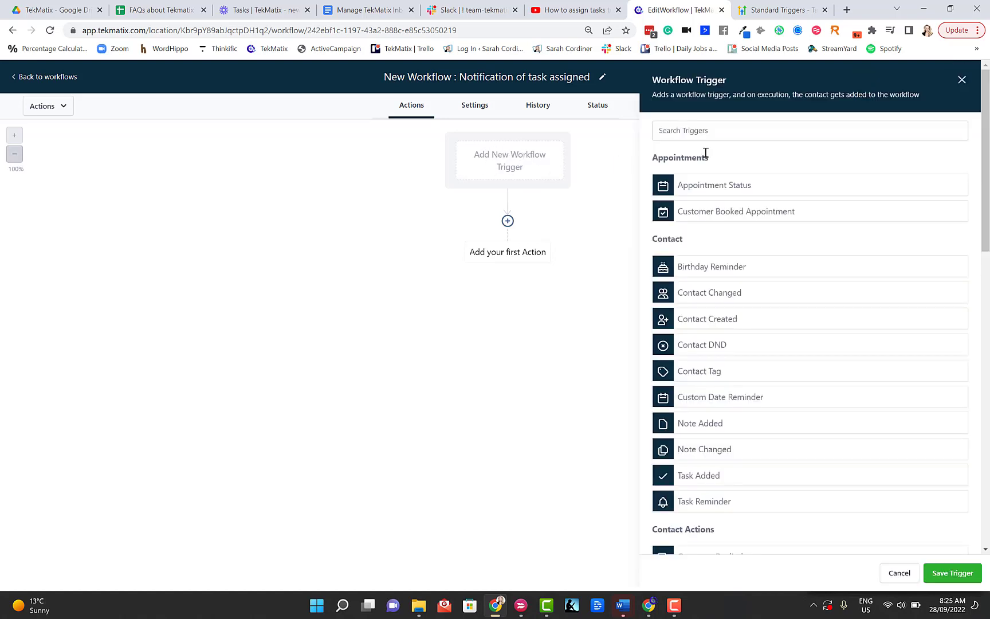
{"action": "scroll", "coordinate": [720, 354], "scroll_direction": "down", "scroll_amount": 2}
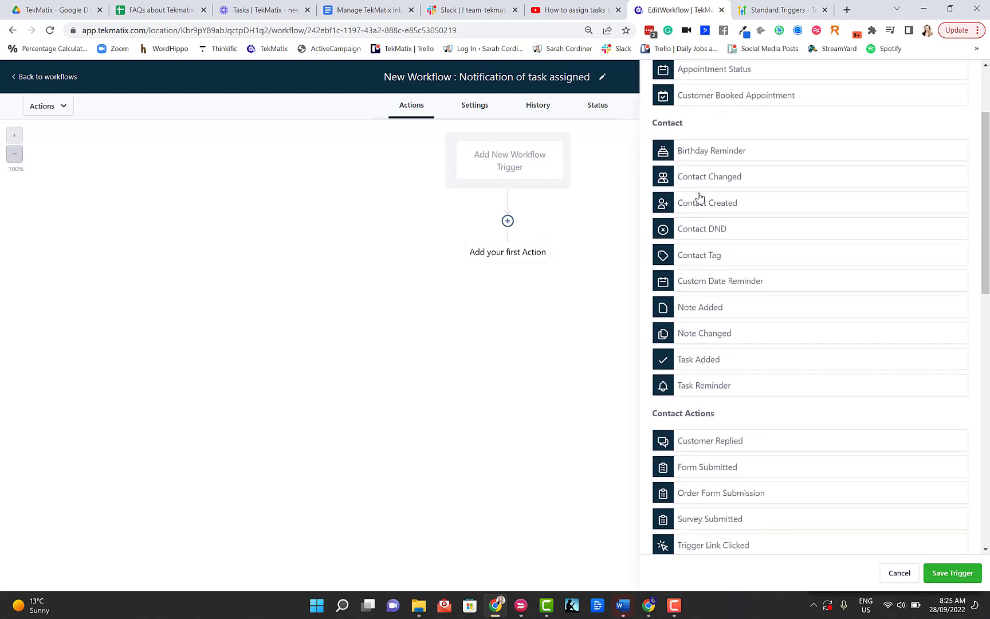
{"action": "left_click", "coordinate": [687, 363]}
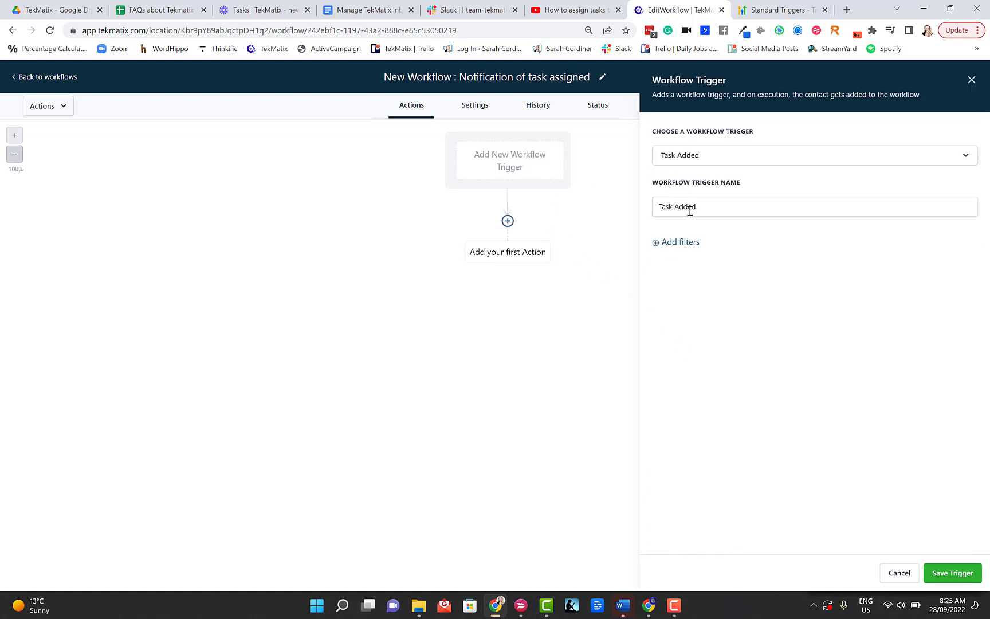
{"action": "left_click", "coordinate": [710, 211]}
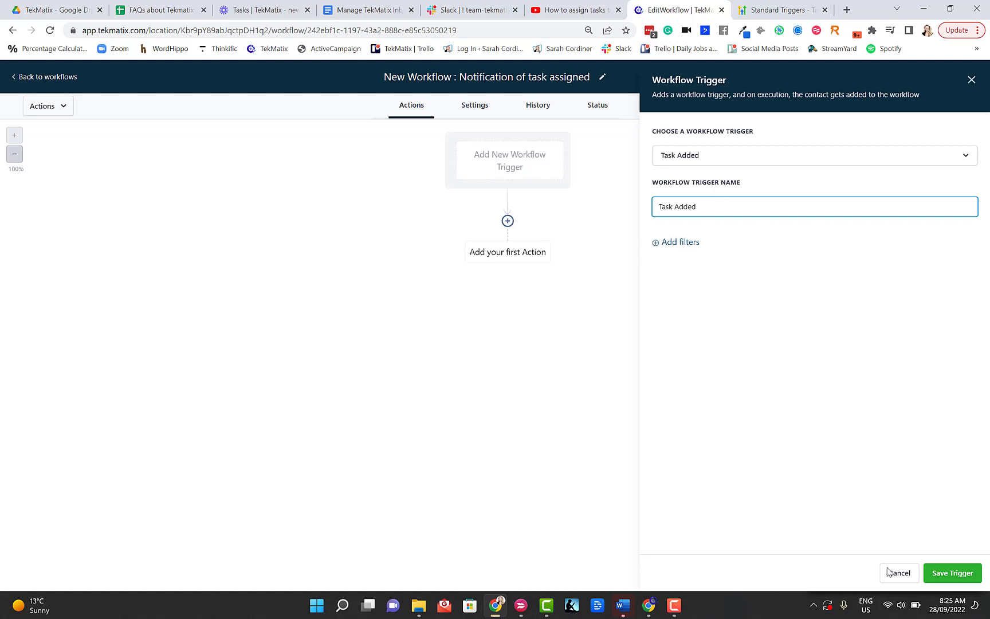
{"action": "left_click", "coordinate": [960, 578]}
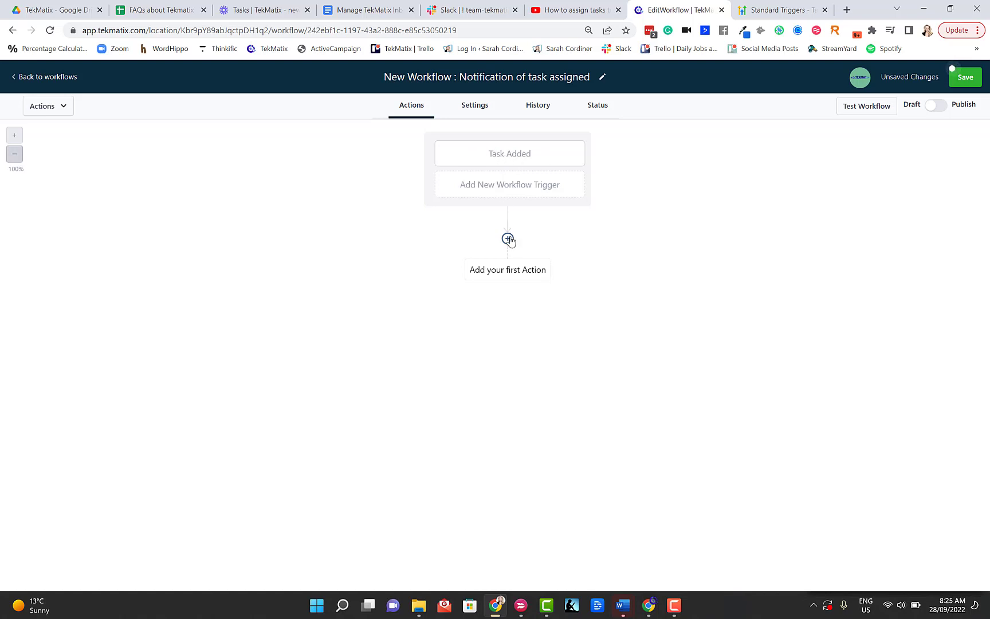
- Add a Send Email action below the Task Added trigger
{"action": "left_click", "coordinate": [508, 240]}
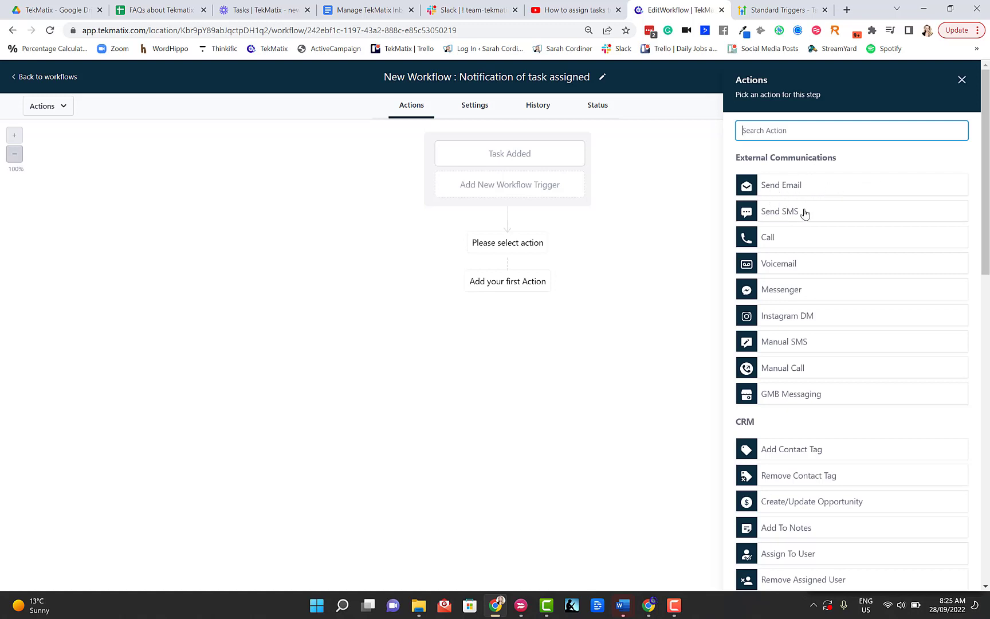
{"action": "scroll", "coordinate": [792, 269], "scroll_direction": "down", "scroll_amount": 2}
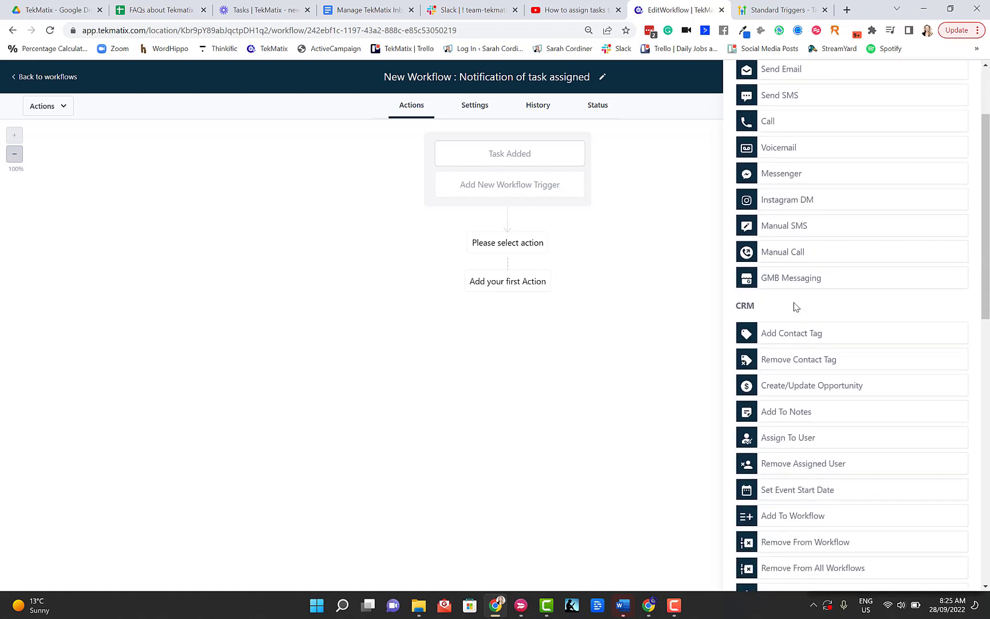
{"action": "scroll", "coordinate": [796, 307], "scroll_direction": "down", "scroll_amount": 3}
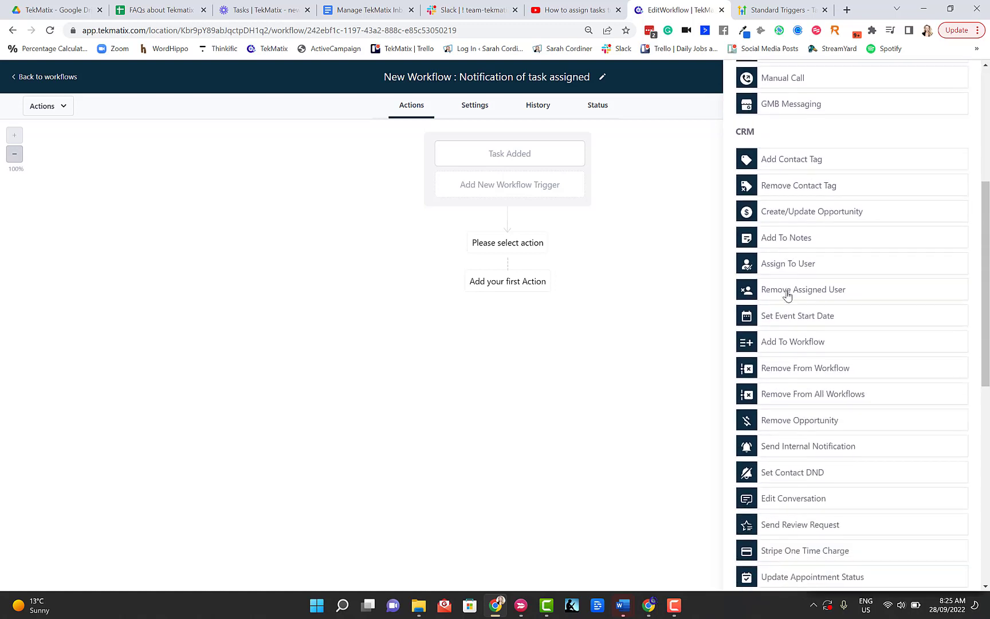
{"action": "scroll", "coordinate": [783, 402], "scroll_direction": "down", "scroll_amount": 3}
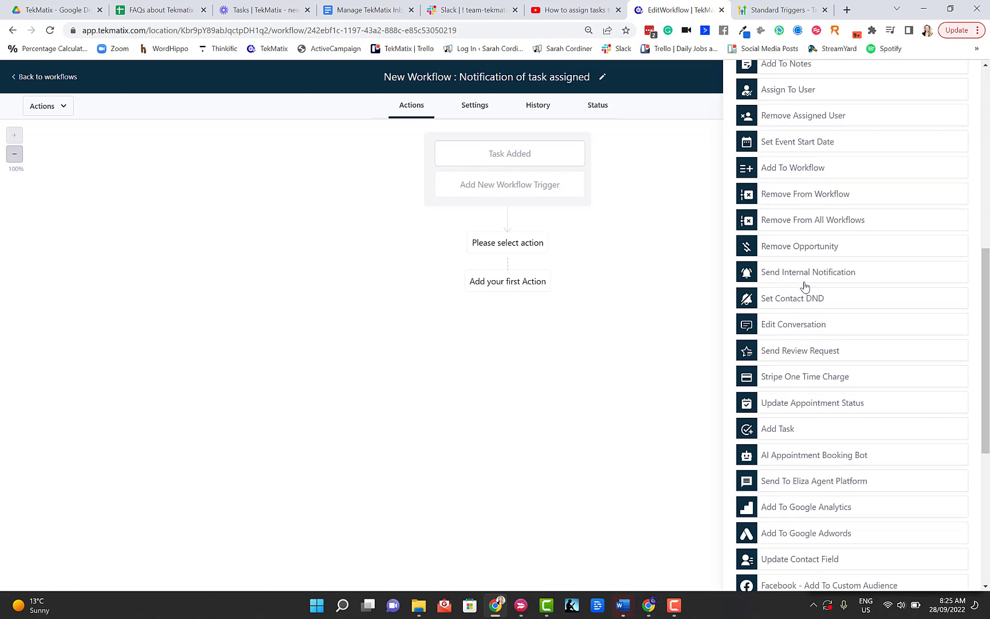
{"action": "scroll", "coordinate": [802, 284], "scroll_direction": "up", "scroll_amount": 5}
{"action": "scroll", "coordinate": [800, 283], "scroll_direction": "up", "scroll_amount": 4}
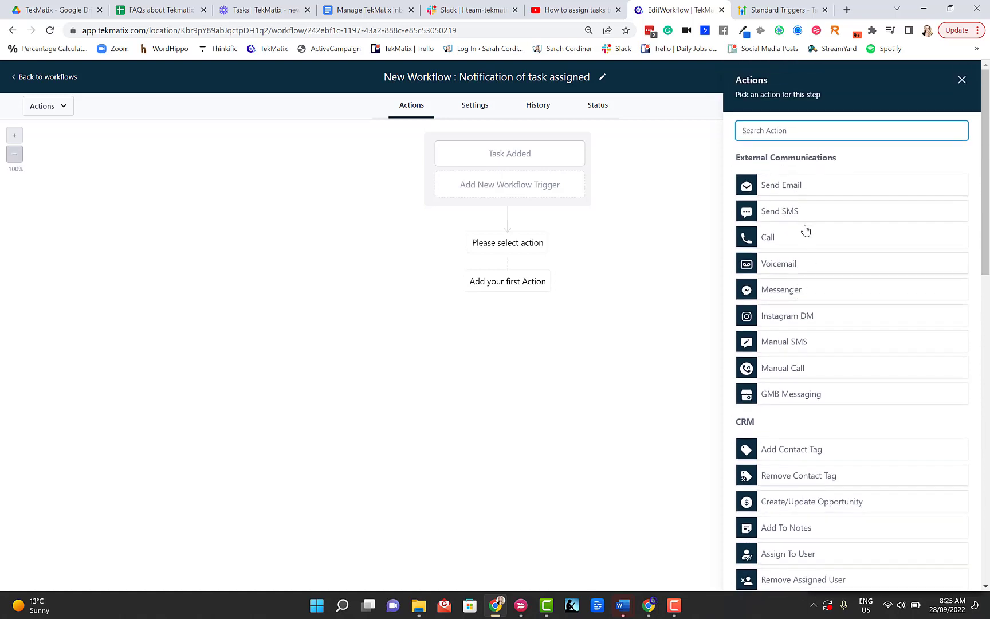
{"action": "left_click", "coordinate": [781, 186]}
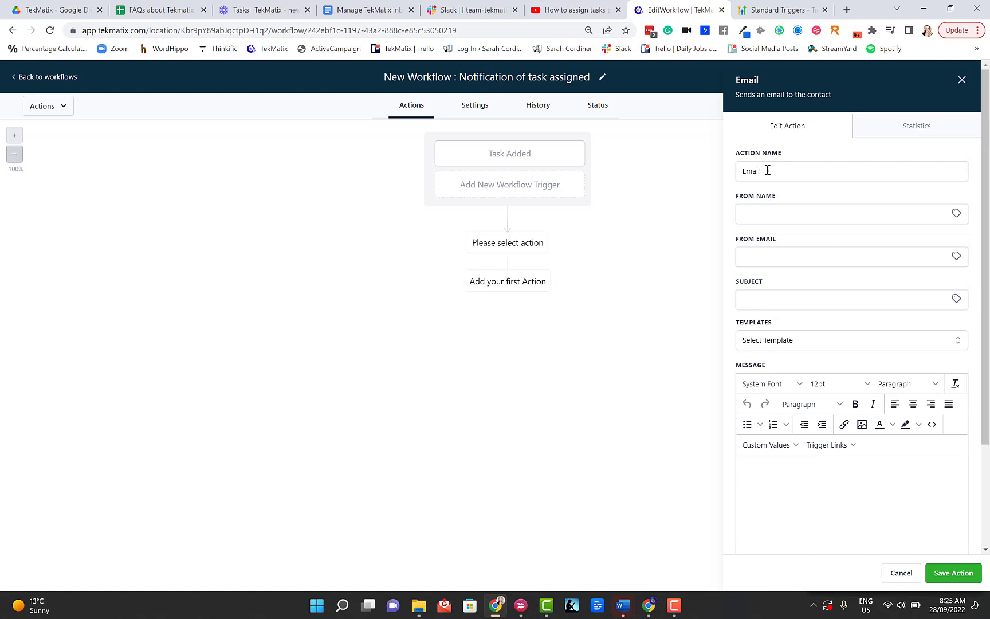
- Name the action 'Email - staff notification' and set From Name to {{location.name}} via Account > Name
{"action": "left_click", "coordinate": [772, 169]}
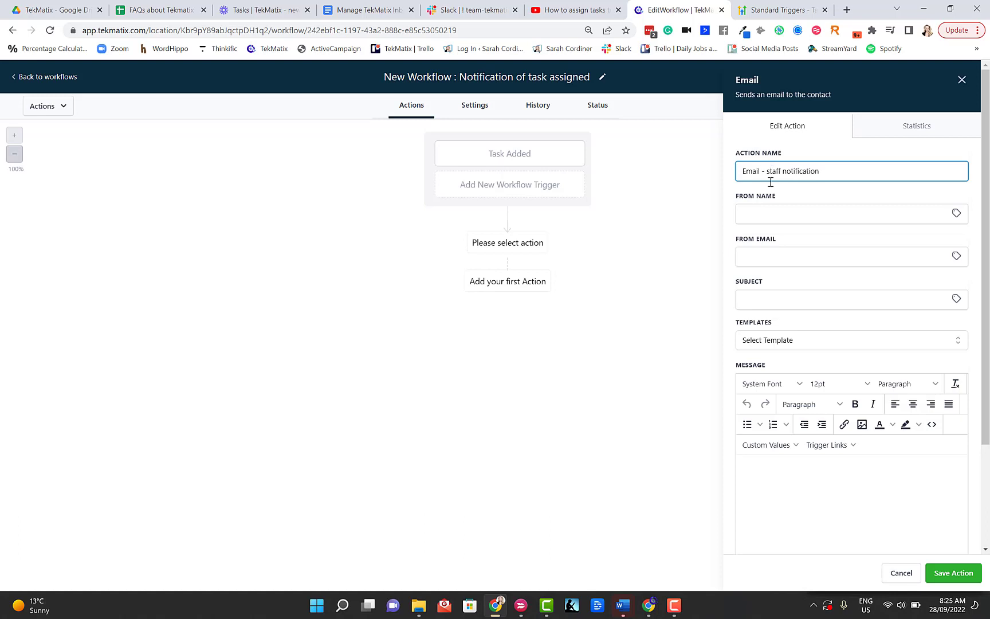
{"action": "left_click", "coordinate": [956, 214]}
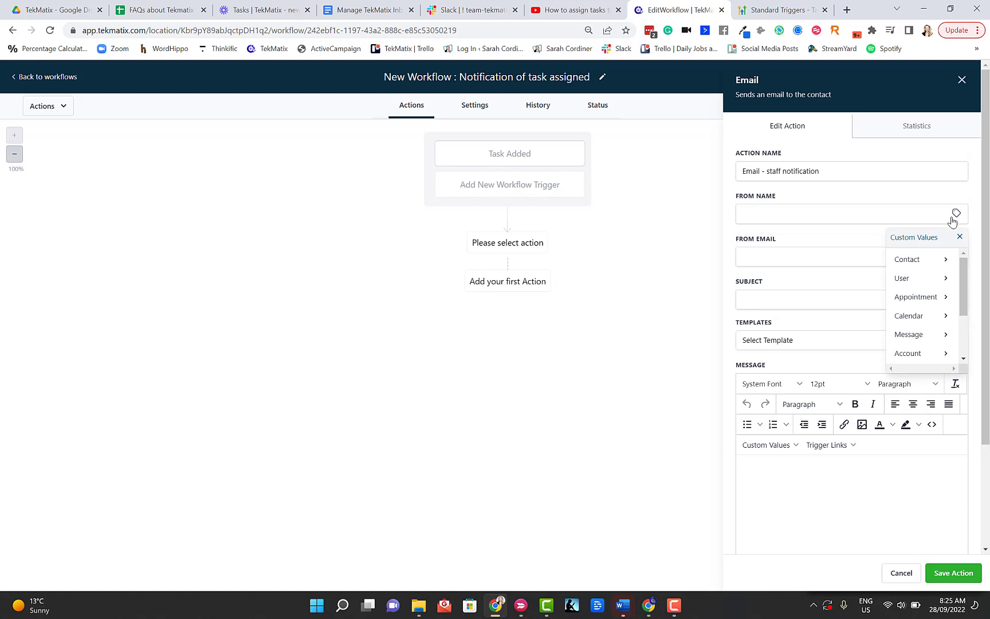
{"action": "left_click", "coordinate": [905, 261]}
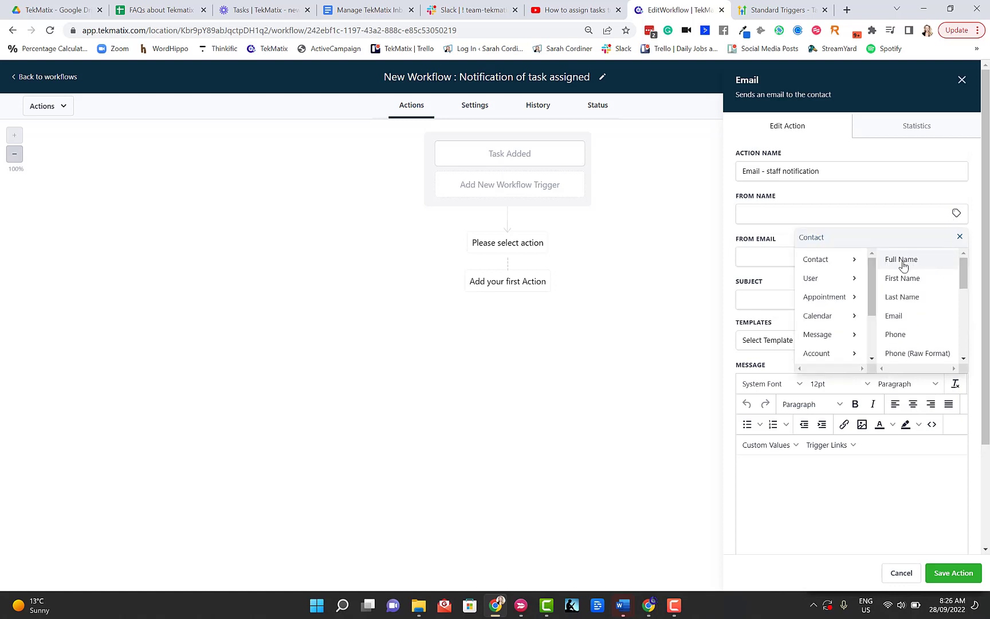
{"action": "left_click_drag", "start_coordinate": [962, 277], "coordinate": [968, 358]}
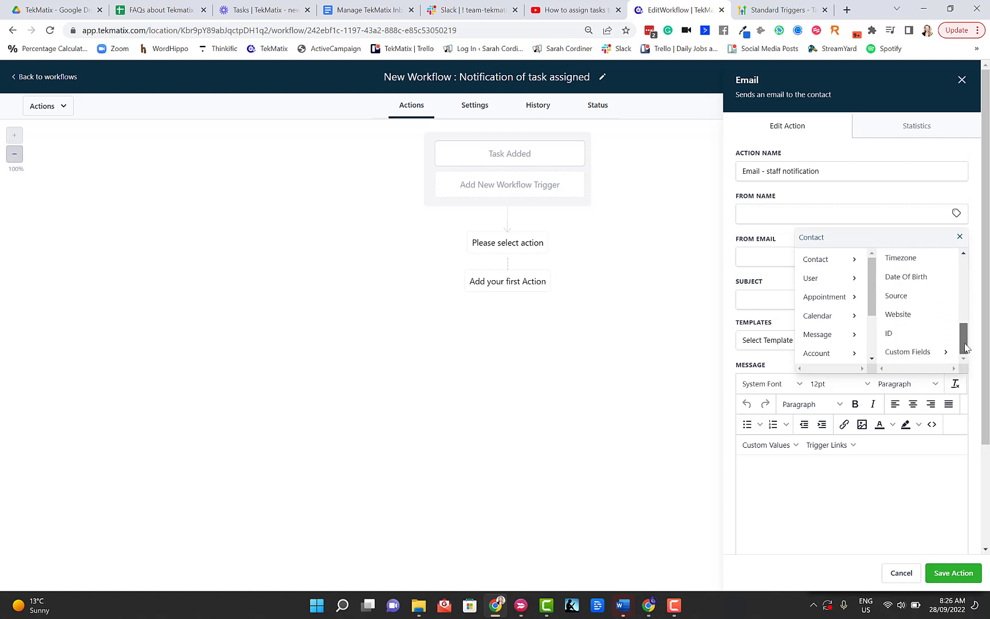
{"action": "left_click", "coordinate": [848, 354]}
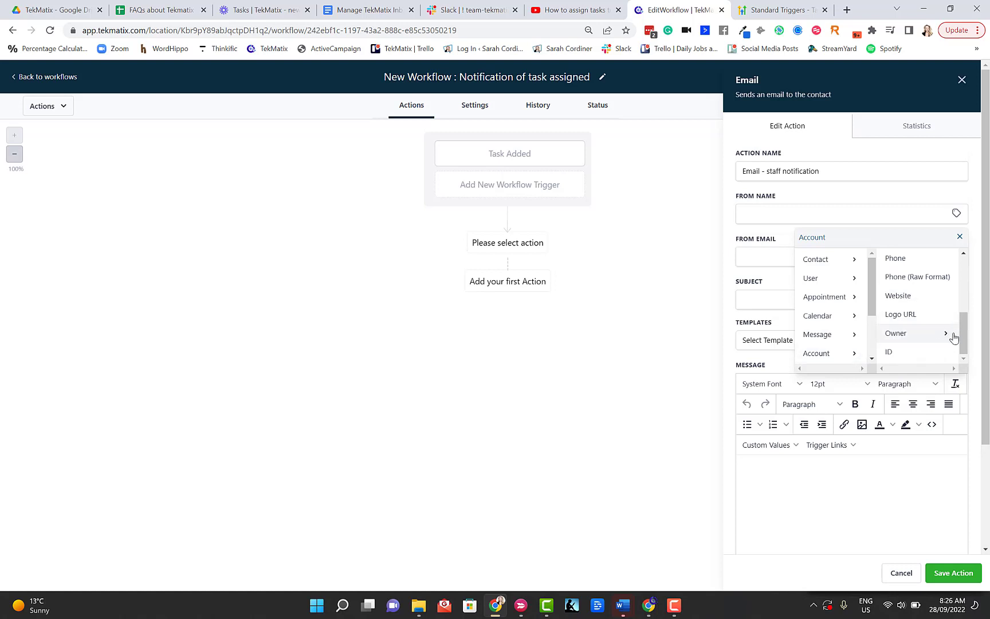
{"action": "left_click_drag", "start_coordinate": [963, 339], "coordinate": [965, 278]}
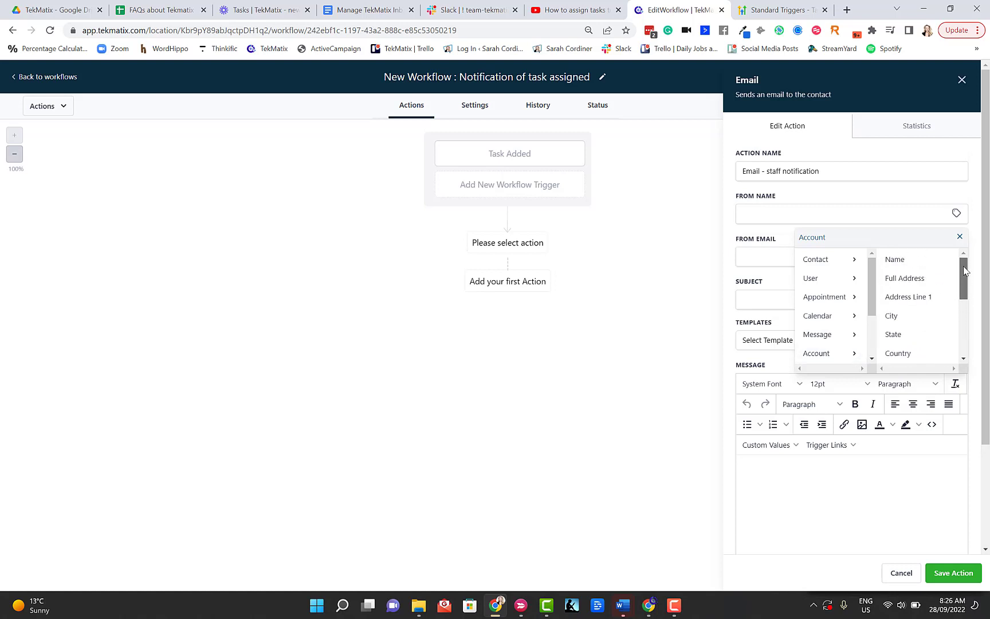
{"action": "left_click", "coordinate": [901, 260]}
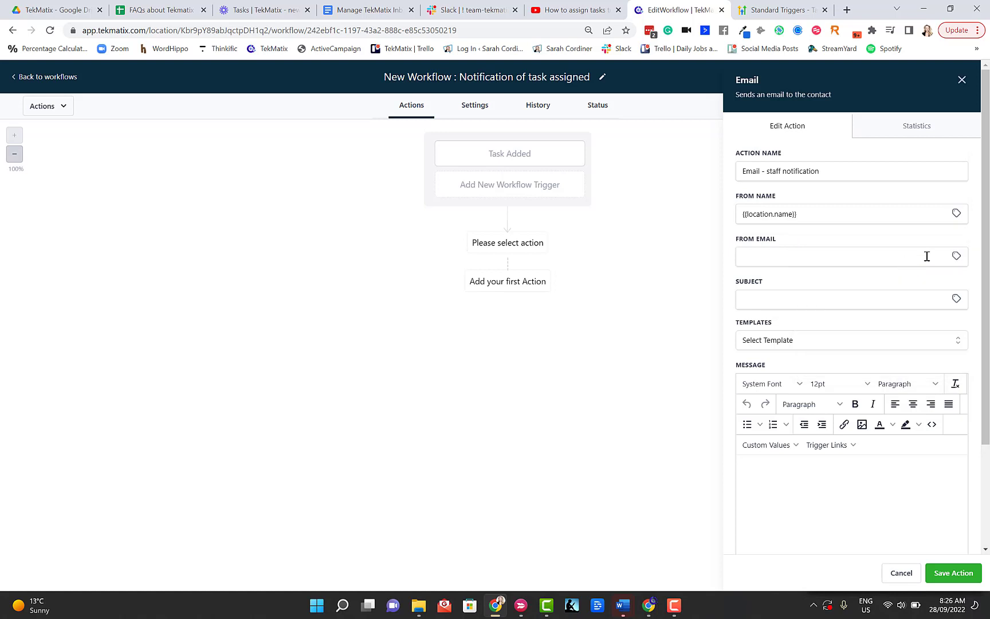
{"action": "left_click_drag", "start_coordinate": [807, 217], "coordinate": [729, 227]}
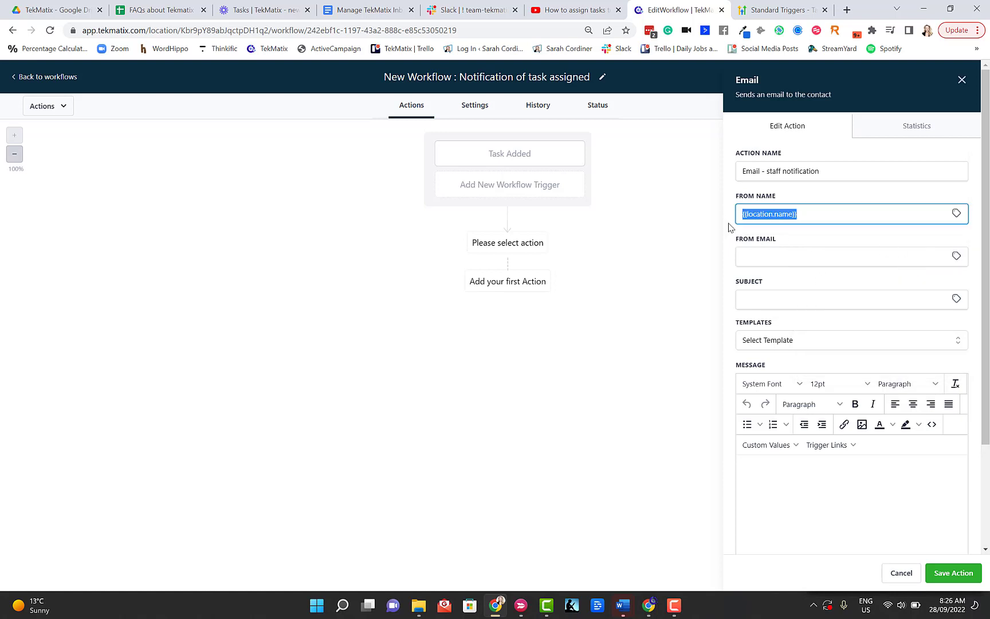
{"action": "left_click", "coordinate": [811, 215]}
{"action": "left_click", "coordinate": [956, 257]}
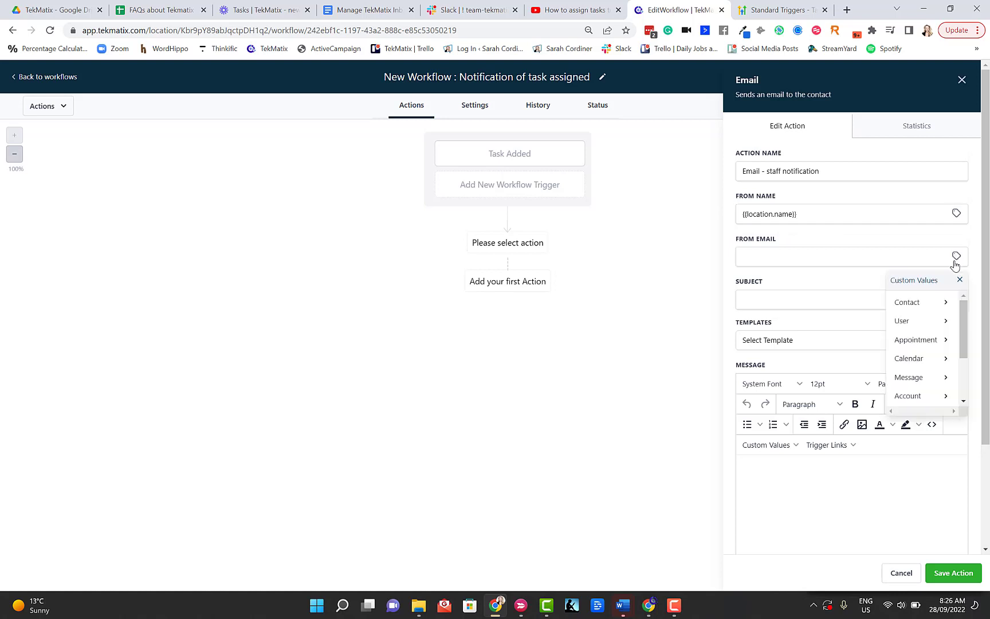
- Set From Email to {{location.email}} and enter subject 'You have ben assigned a new task - please complete'
{"action": "left_click", "coordinate": [935, 303]}
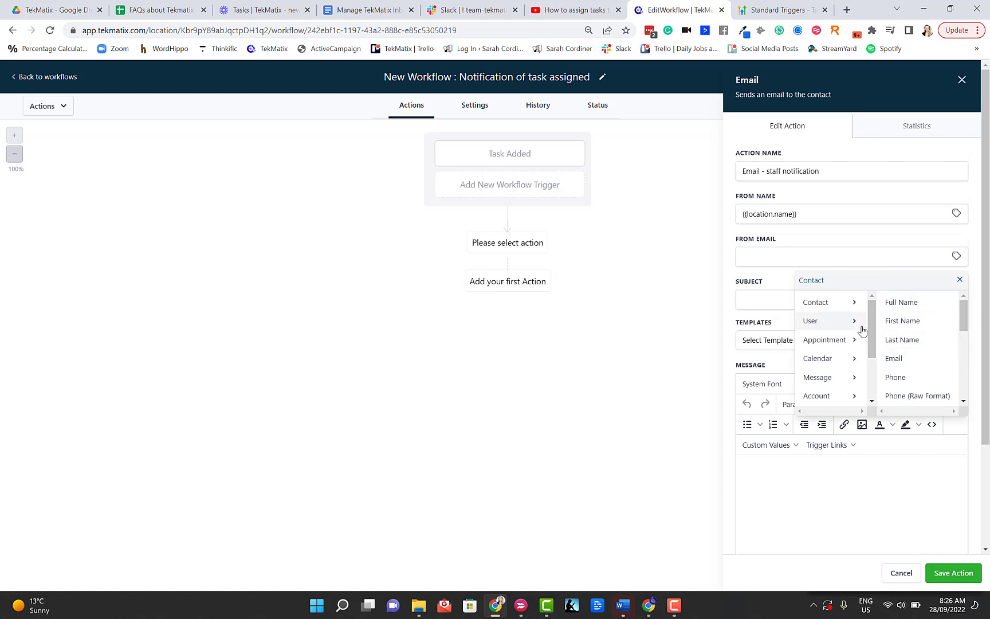
{"action": "left_click_drag", "start_coordinate": [873, 359], "coordinate": [858, 321]}
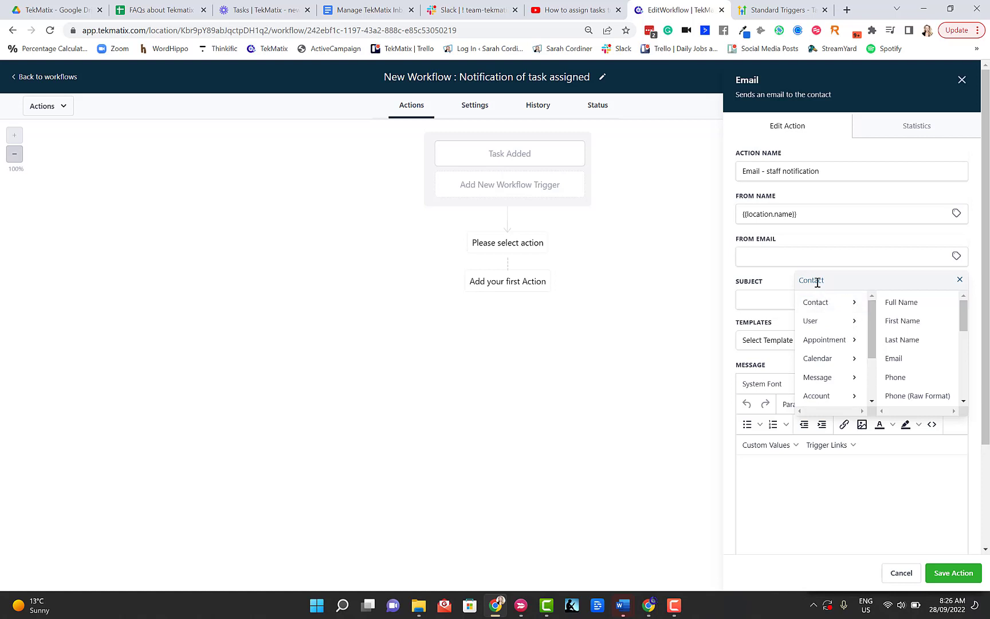
{"action": "left_click", "coordinate": [960, 279]}
{"action": "left_click", "coordinate": [957, 256]}
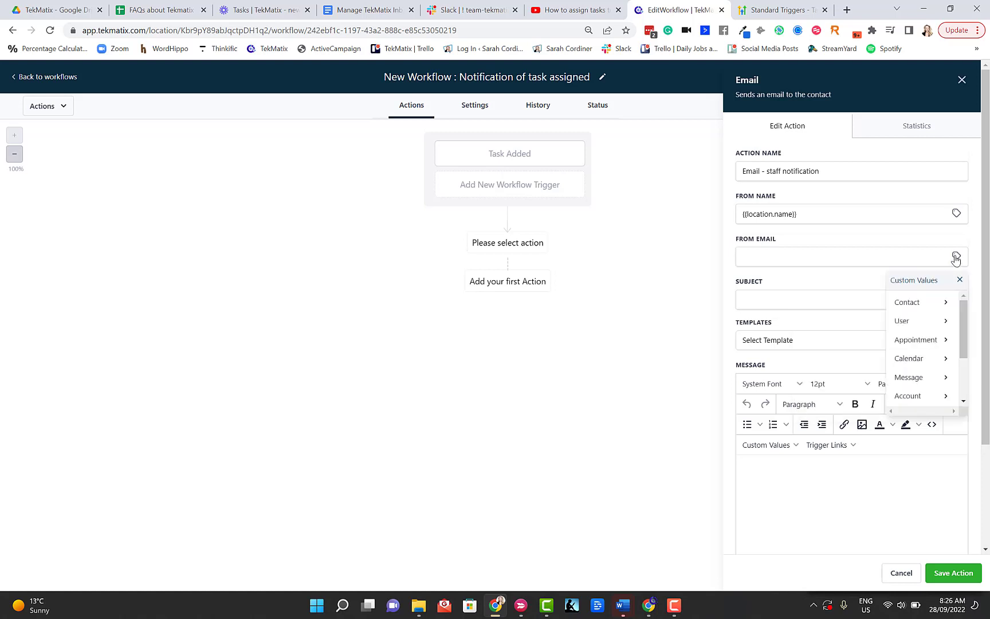
{"action": "left_click", "coordinate": [918, 396]}
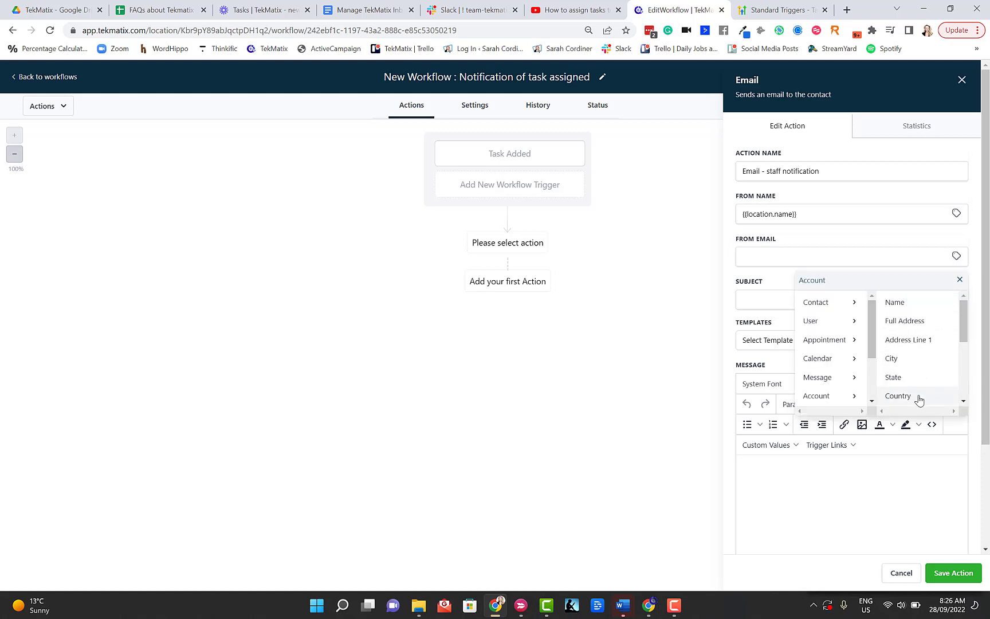
{"action": "scroll", "coordinate": [963, 322], "scroll_direction": "down", "scroll_amount": 2}
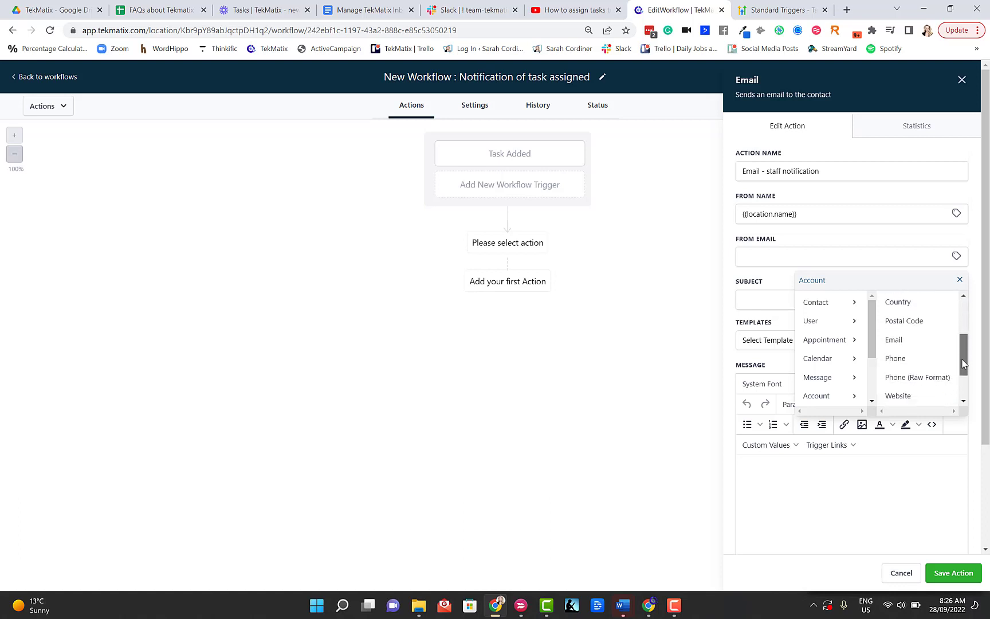
{"action": "left_click", "coordinate": [906, 325]}
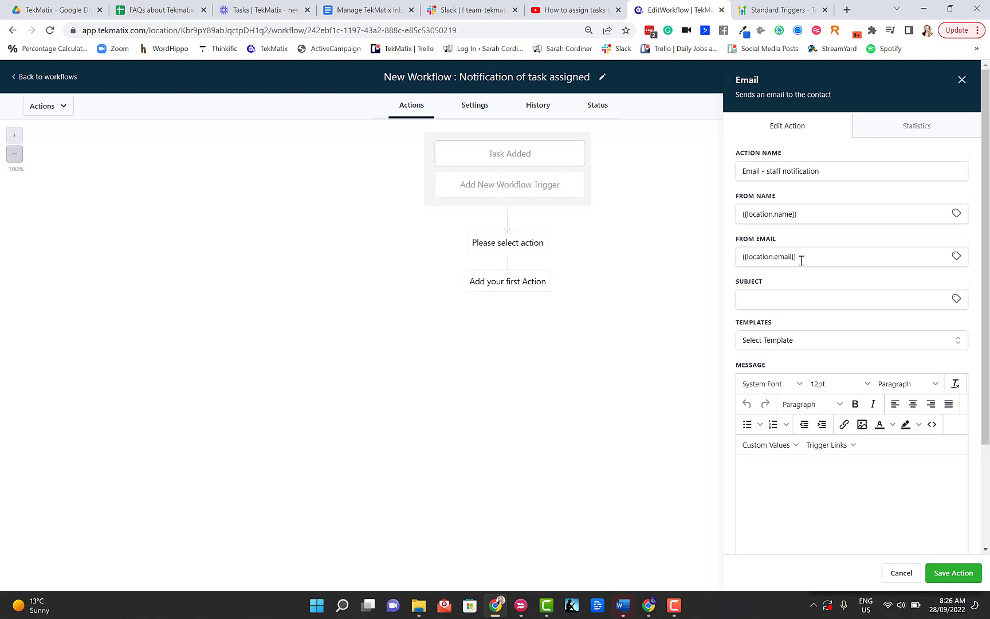
{"action": "left_click", "coordinate": [844, 297]}
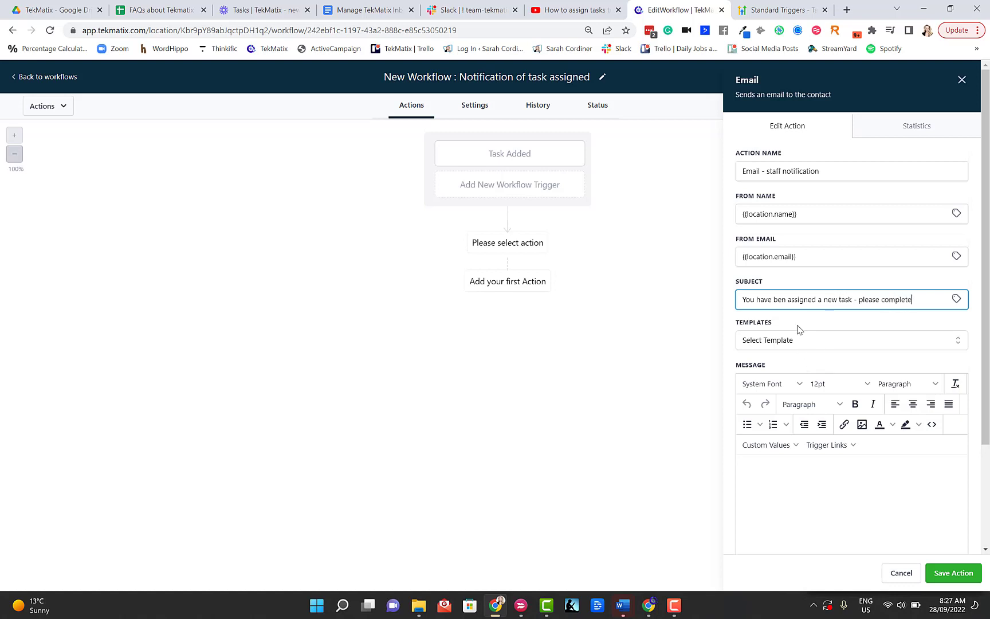
- Write the message asking staff to check their new task and ask questions in Slack, then save the action
{"action": "left_click", "coordinate": [775, 467]}
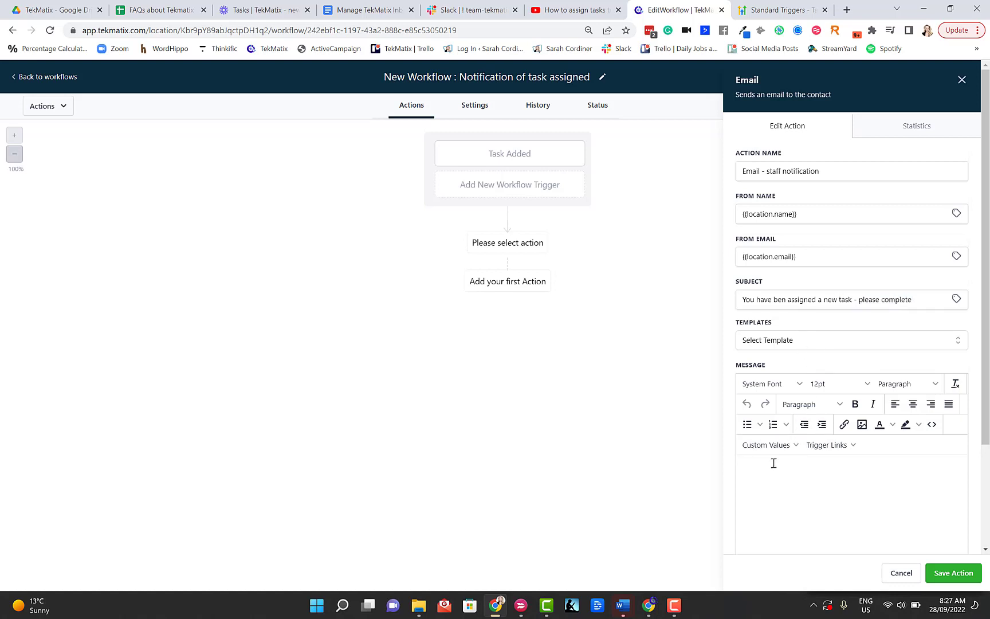
{"action": "type", "text": "Hi"}
{"action": "scroll", "coordinate": [811, 459], "scroll_direction": "down", "scroll_amount": 2}
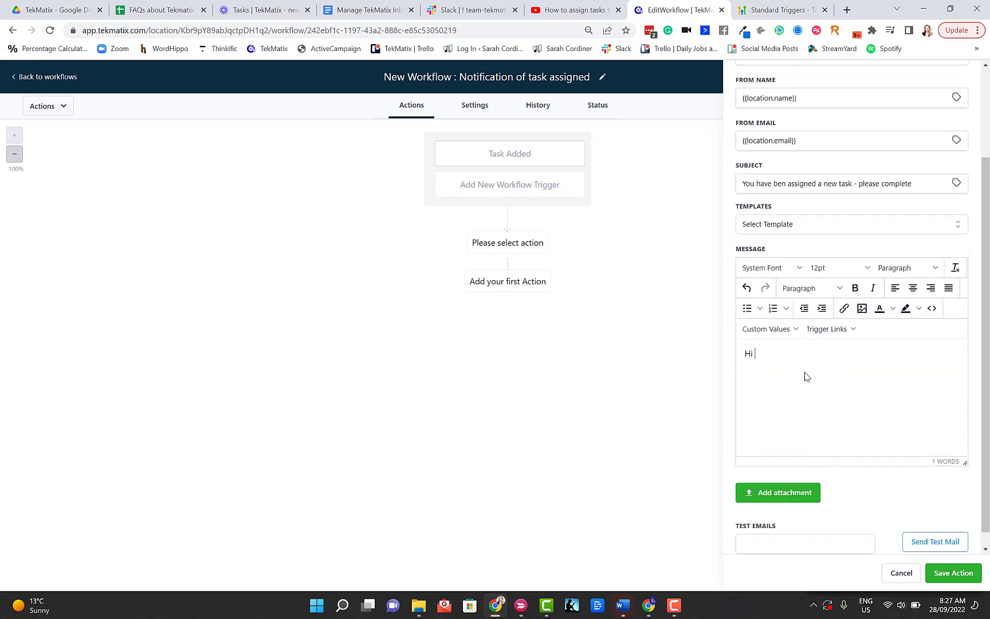
{"action": "scroll", "coordinate": [805, 376], "scroll_direction": "up", "scroll_amount": 1}
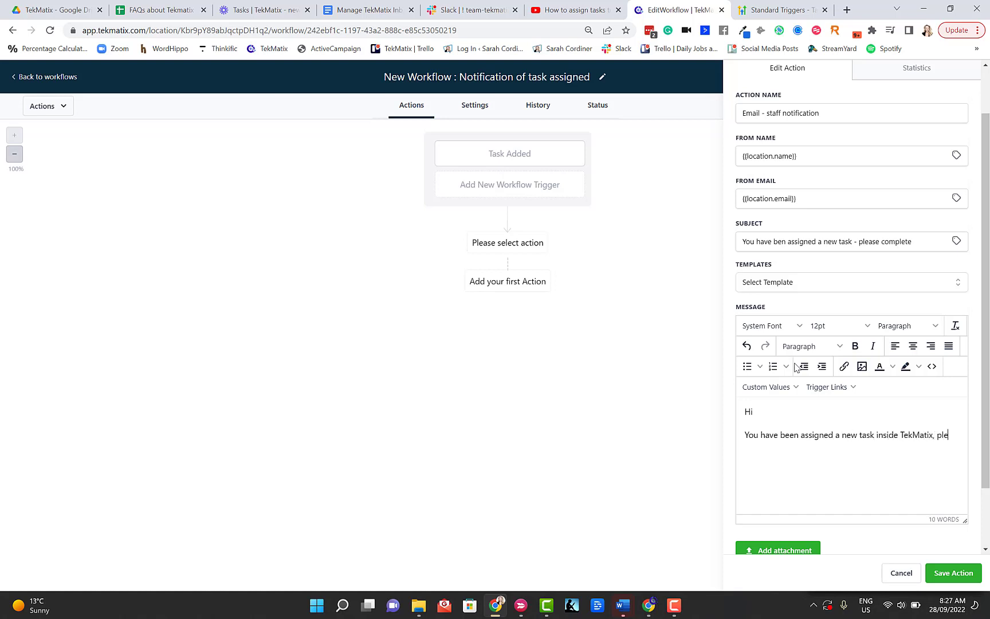
{"action": "type", "text": "ase make sure"}
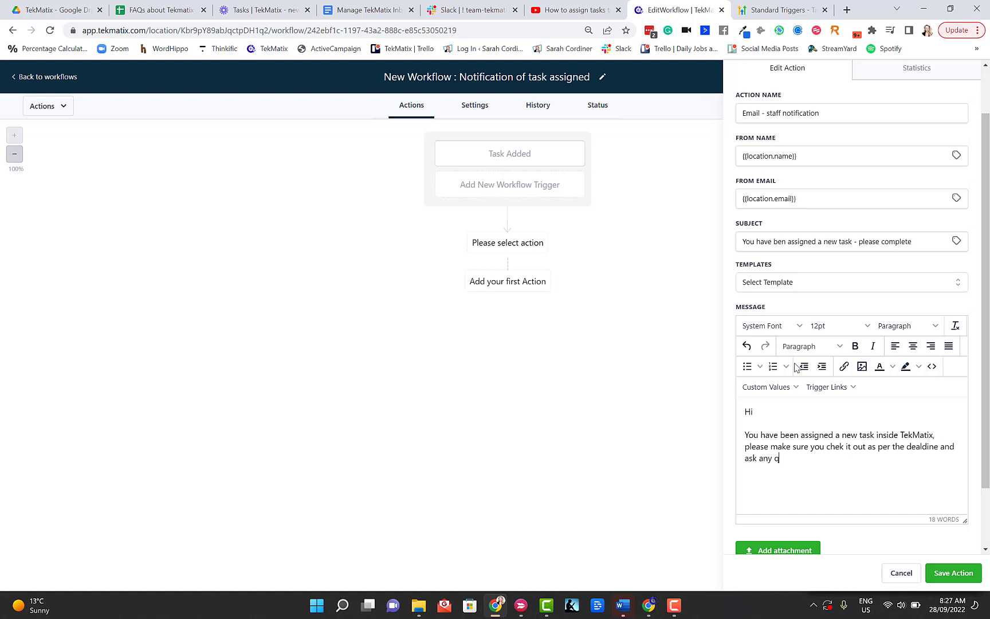
{"action": "type", "text": "you have about it i"}
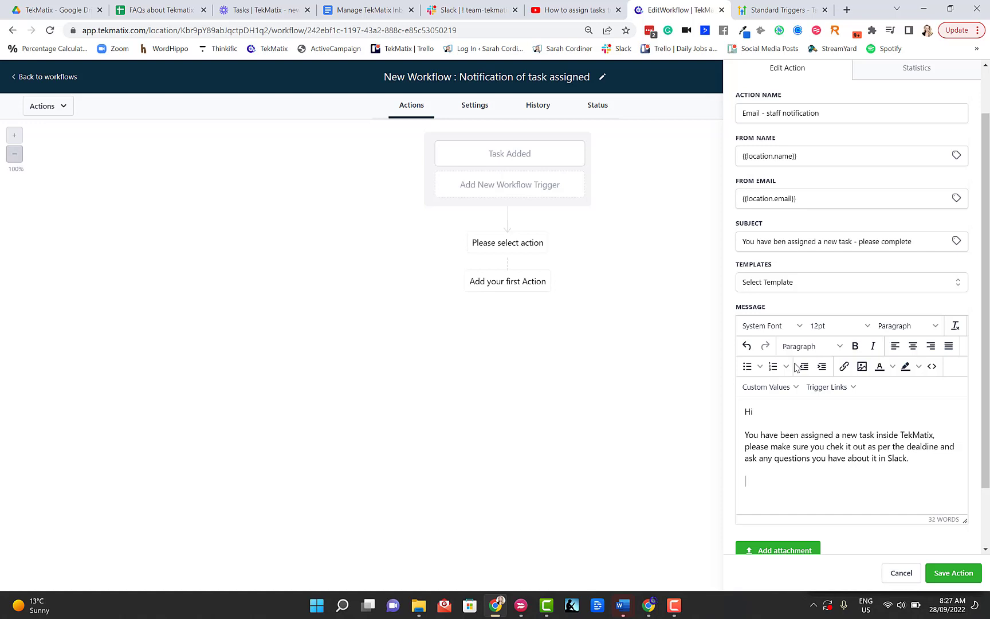
{"action": "scroll", "coordinate": [783, 360], "scroll_direction": "down", "scroll_amount": 2}
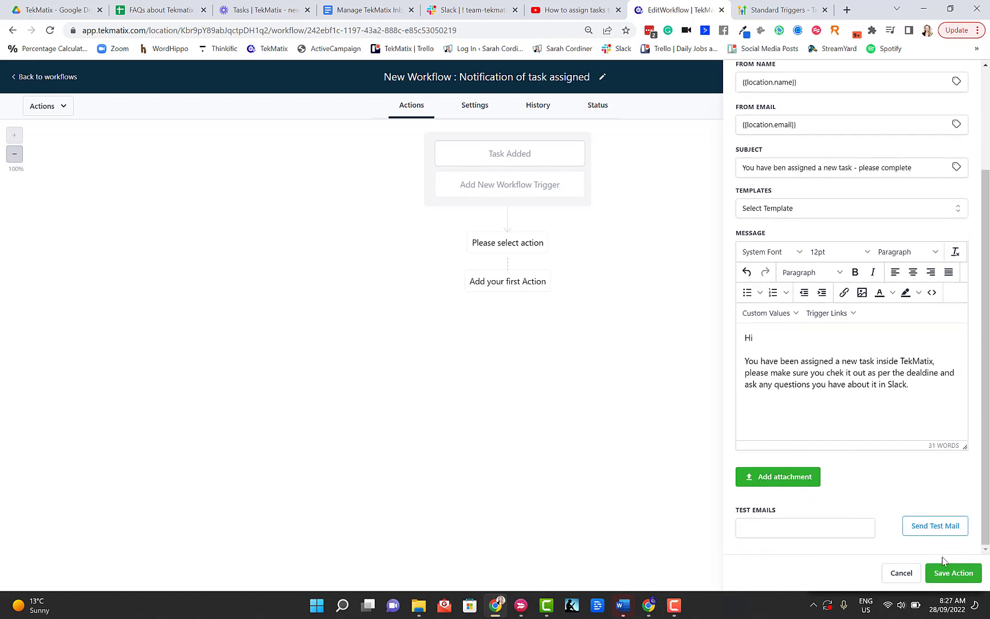
{"action": "left_click", "coordinate": [954, 573]}
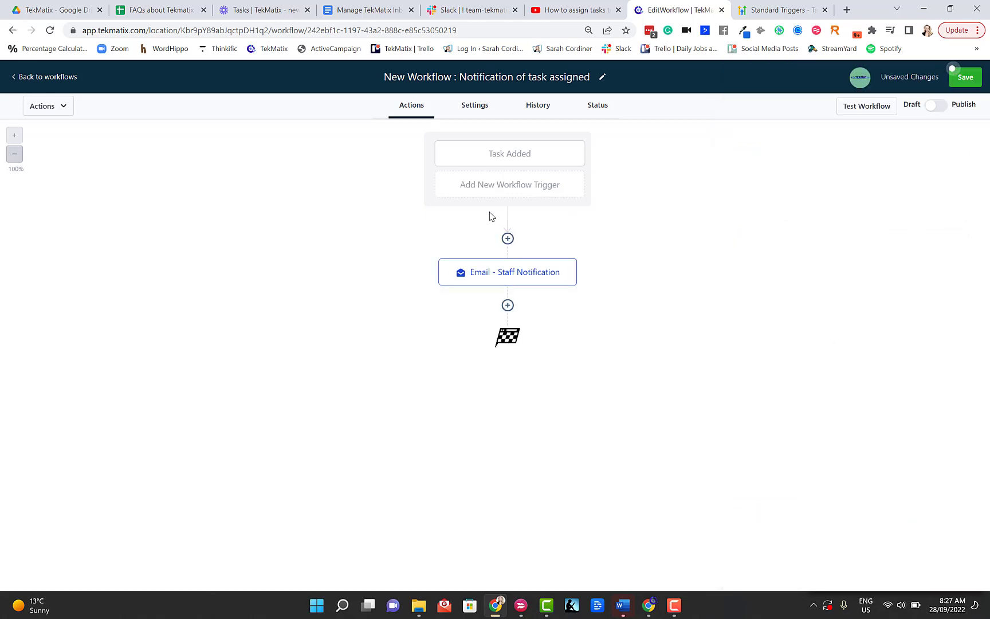
{"action": "left_click", "coordinate": [507, 305]}
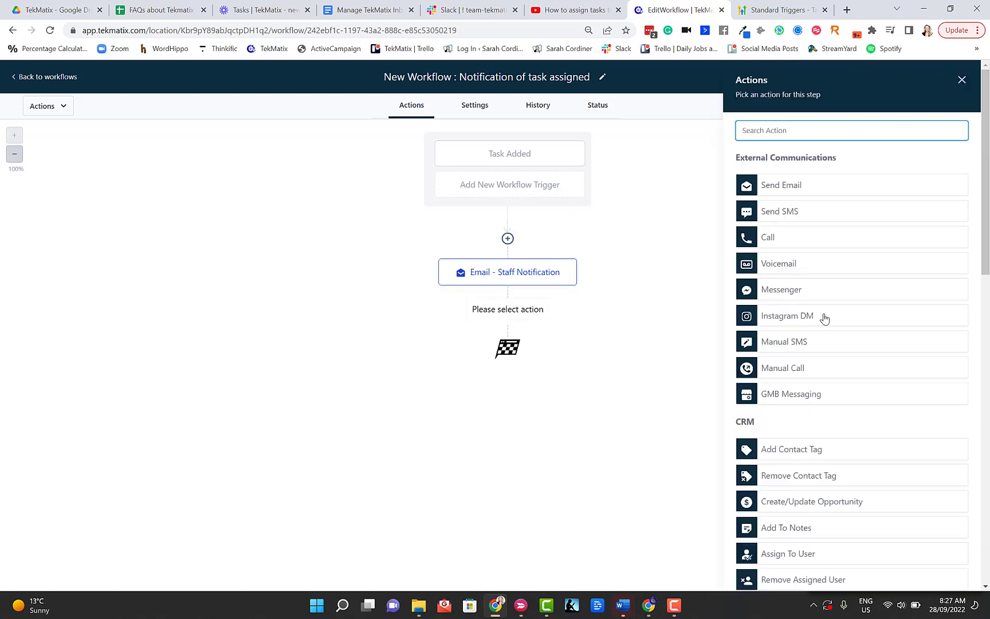
{"action": "scroll", "coordinate": [820, 344], "scroll_direction": "down", "scroll_amount": 6}
{"action": "scroll", "coordinate": [806, 435], "scroll_direction": "down", "scroll_amount": 6}
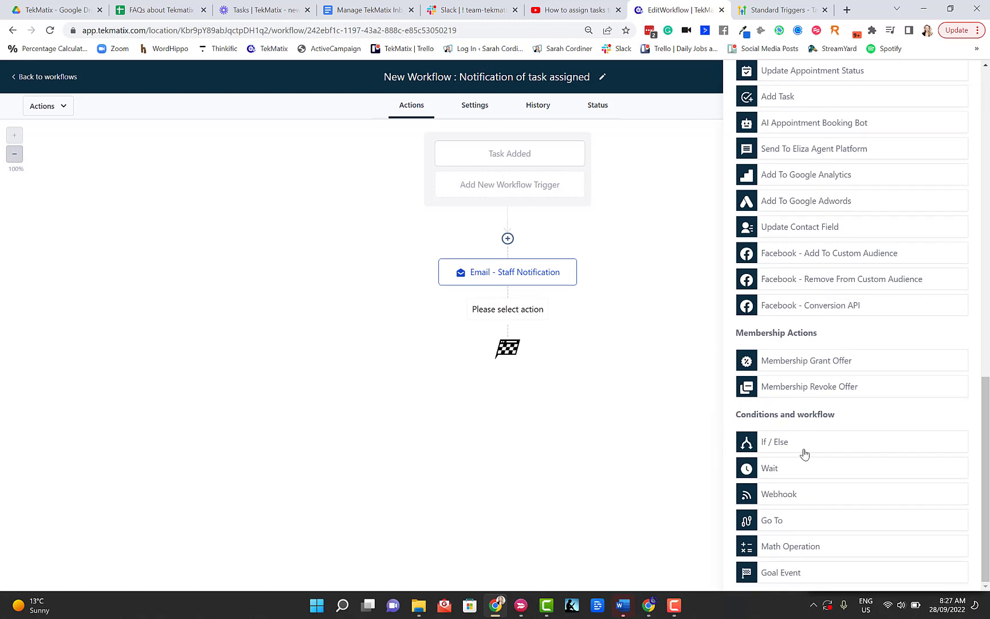
{"action": "scroll", "coordinate": [810, 496], "scroll_direction": "up", "scroll_amount": 15}
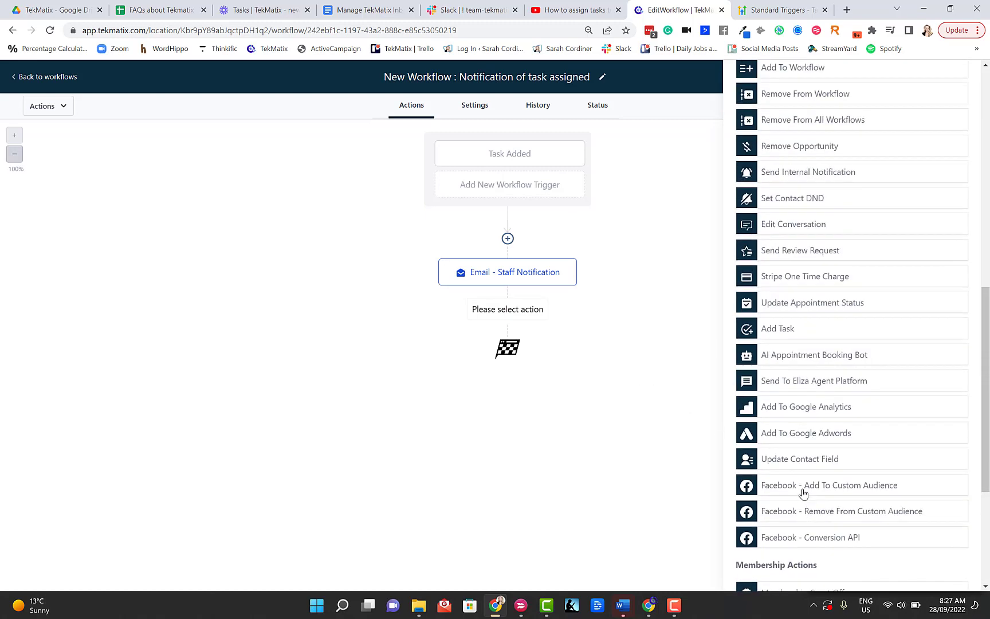
{"action": "scroll", "coordinate": [797, 479], "scroll_direction": "down", "scroll_amount": 12}
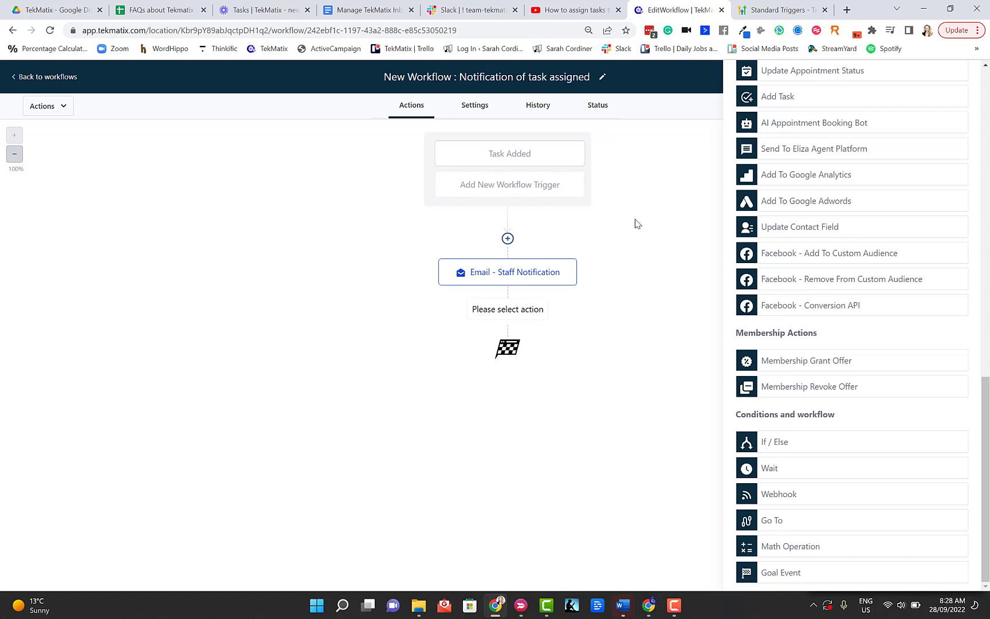
{"action": "left_click", "coordinate": [508, 238]}
{"action": "left_click", "coordinate": [762, 102]}
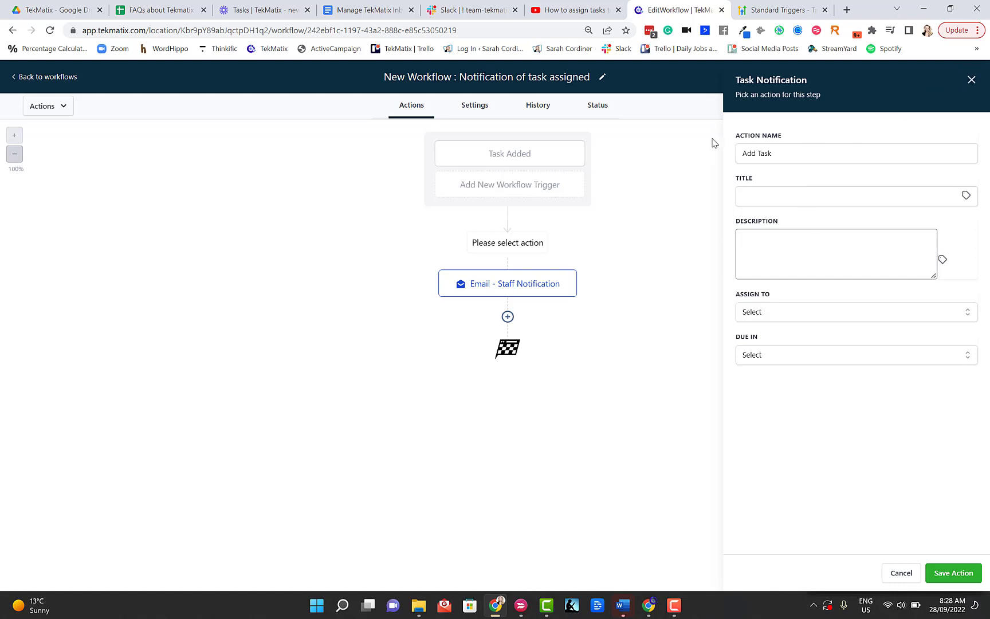
{"action": "left_click", "coordinate": [972, 80]}
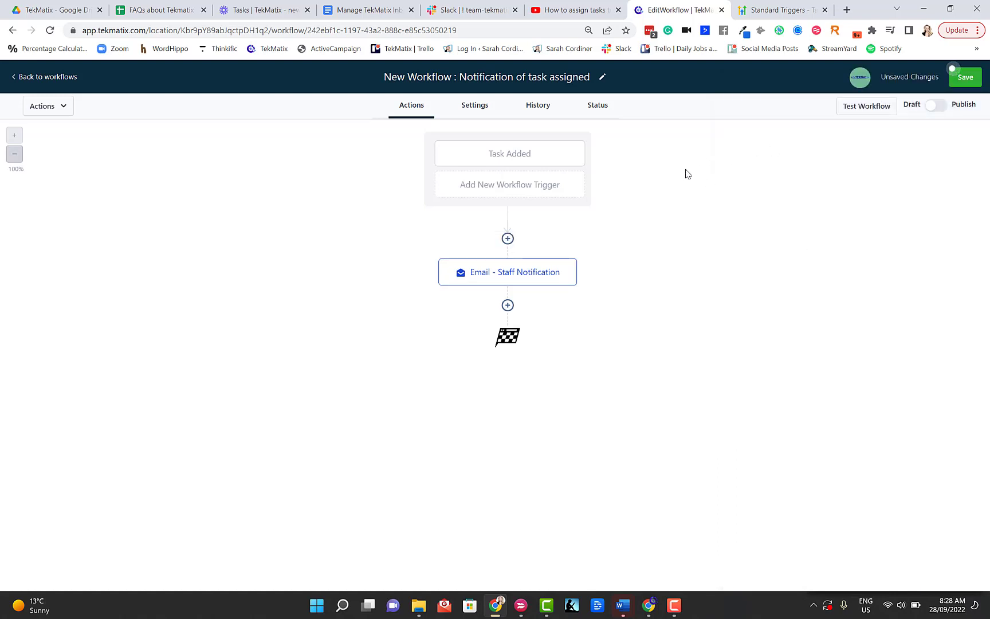
- Save the Task Added workflow with its staff email action, then go back to all workflows
{"action": "left_click", "coordinate": [967, 77]}
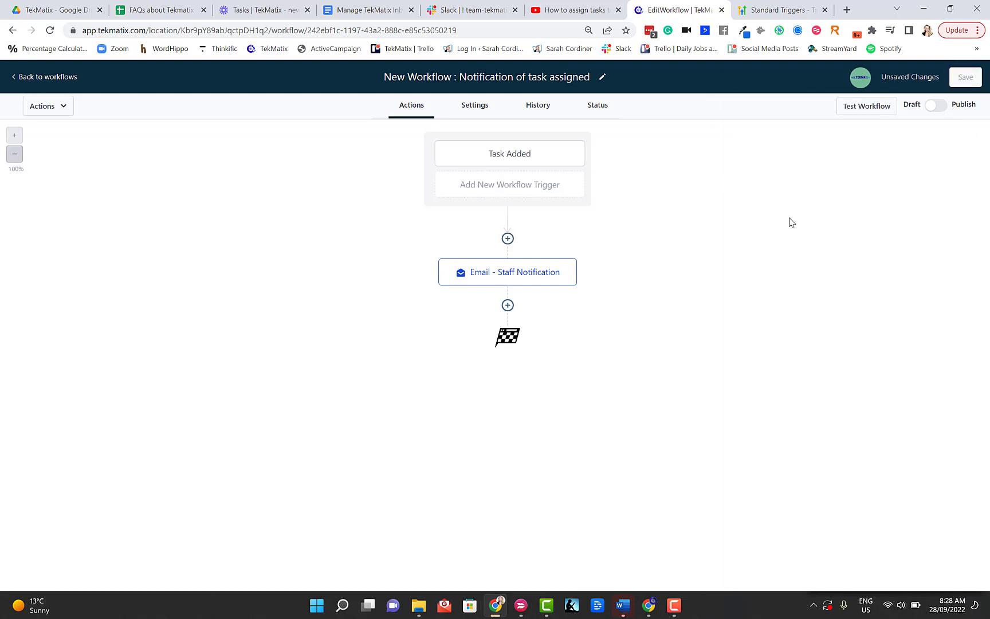
{"action": "left_click", "coordinate": [45, 77]}
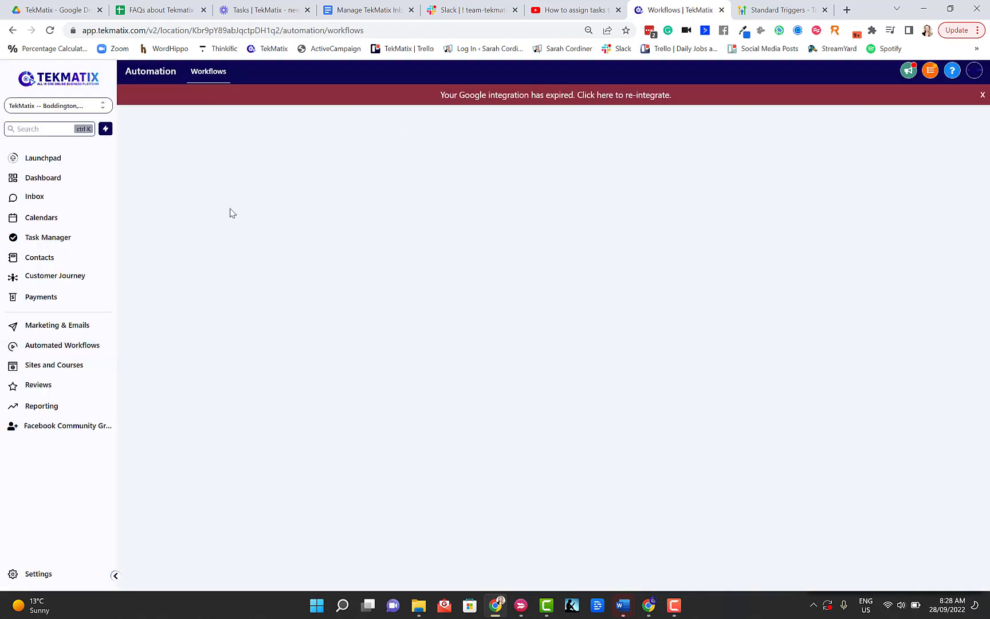